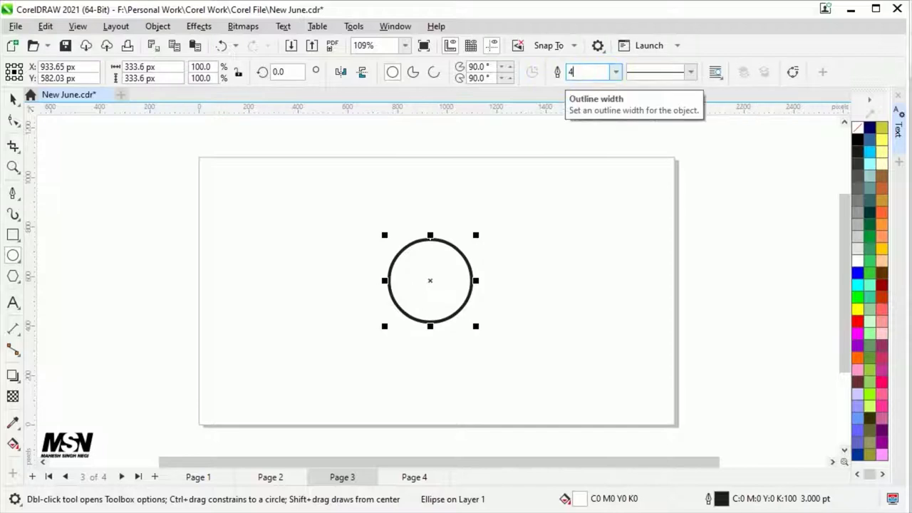
- Place a vertical guideline through the centre of the 4 pt circle
click(13, 99)
drag(30, 299, 427, 349)
scroll(472, 283, up, 1)
click(471, 283)
- Draw a vertical line about 220 px long above the circle on the guideline and set its outline width to 1.5 pt
key(F5)
click(422, 149)
click(422, 224)
key(space)
click(447, 71)
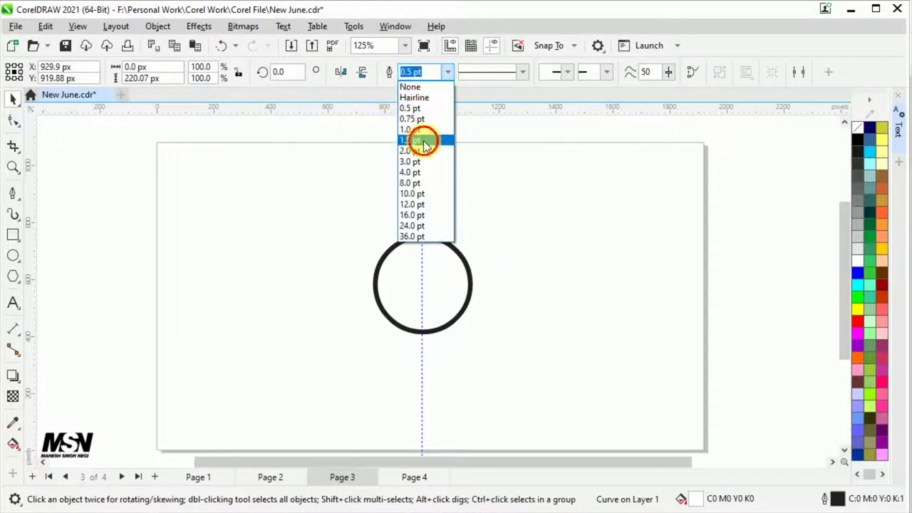
click(426, 140)
- Remove the vertical guideline and add a copy of the line rotated 180° about the circle's centre
click(421, 405)
click(424, 212)
click(423, 212)
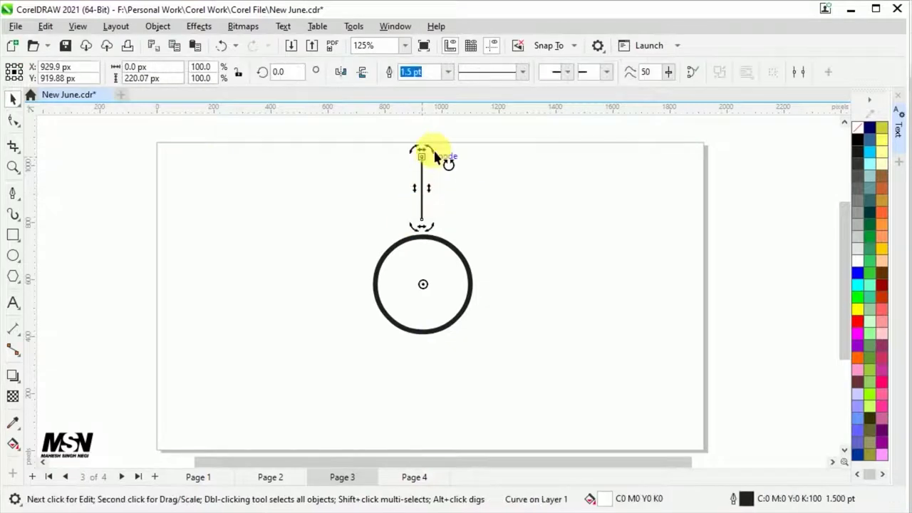
text(180)
key(Return)
click(768, 343)
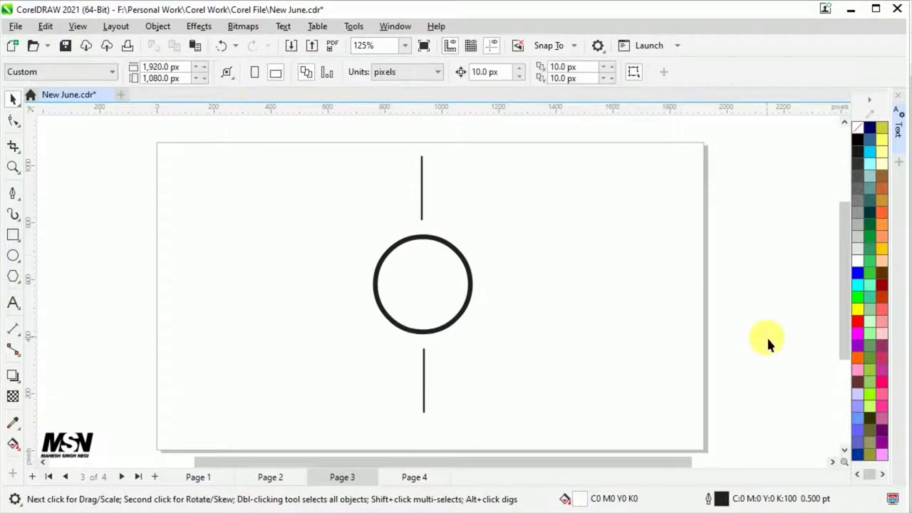
- Group the two vertical lines and add a copy of the group rotated about the circle's centre
click(423, 189)
shift+click(424, 385)
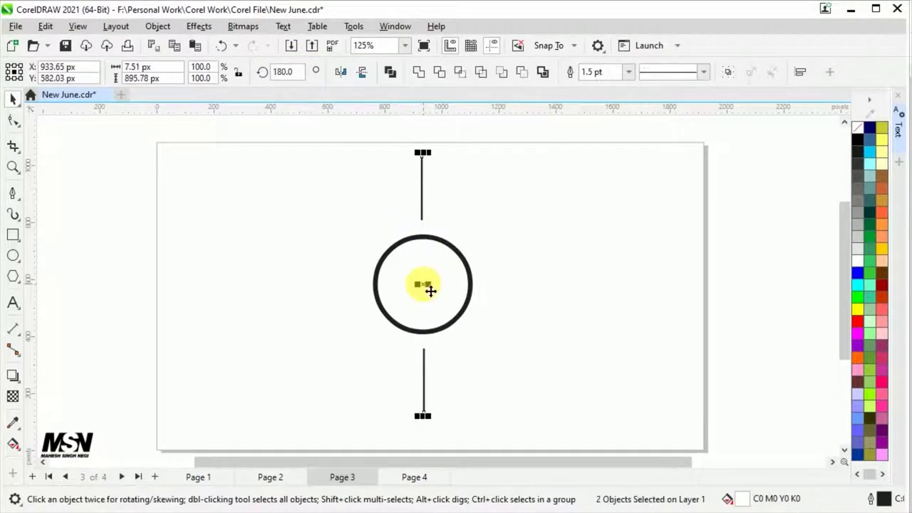
key(ctrl+g)
click(430, 289)
drag(427, 417, 496, 412)
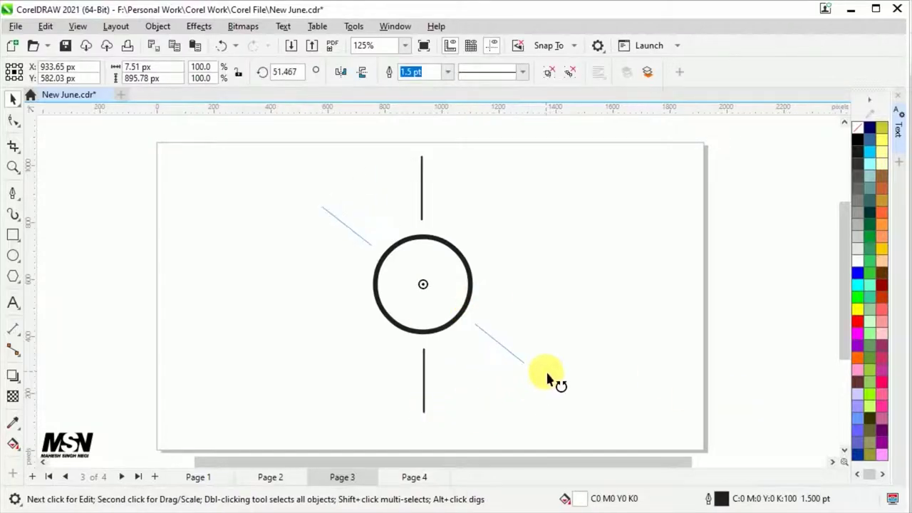
- Add a second copy of the vertical line pair, rotated the opposite way to form six evenly spaced rays
click(421, 210)
click(422, 171)
drag(432, 153, 502, 235)
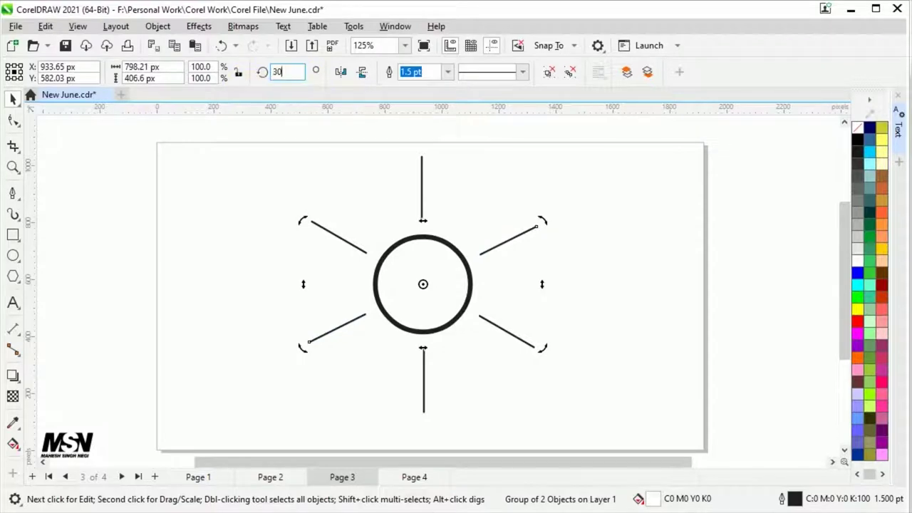
key(Return)
click(781, 373)
- Move the circle and all rays together slightly down, towards the page centre
scroll(781, 372, down, 1)
scroll(485, 373, down, 1)
drag(366, 163, 578, 442)
scroll(435, 321, up, 1)
drag(433, 313, 437, 324)
click(312, 198)
- Set the circle's outline colour to blue
scroll(428, 325, up, 1)
click(460, 336)
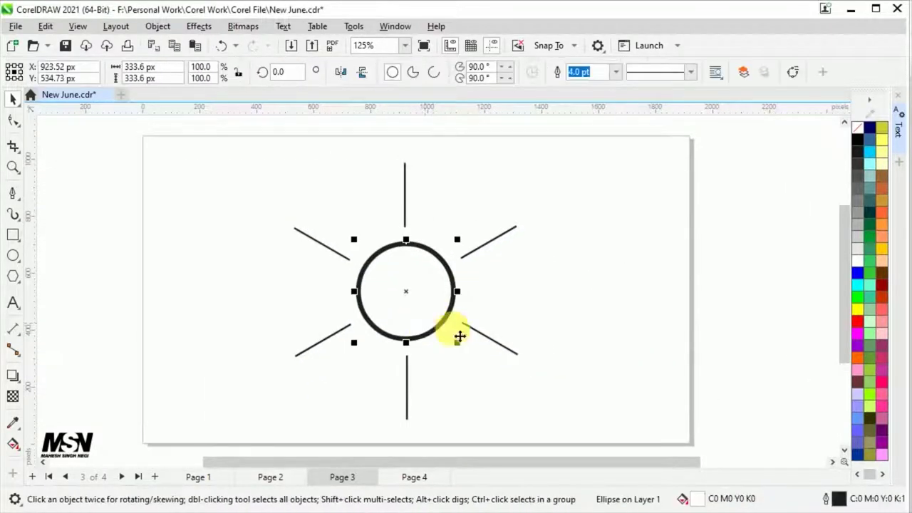
right_click(868, 137)
click(830, 151)
key(Escape)
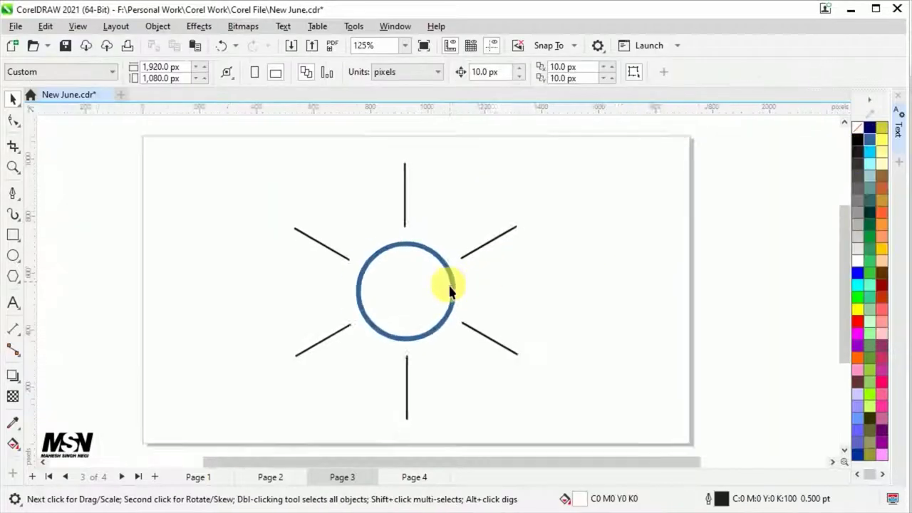
- Set the central circle's outline colour to medium grey
scroll(430, 295, up, 1)
click(432, 303)
right_click(857, 200)
click(826, 209)
- Set the outline colour of all the rays to medium grey
click(401, 207)
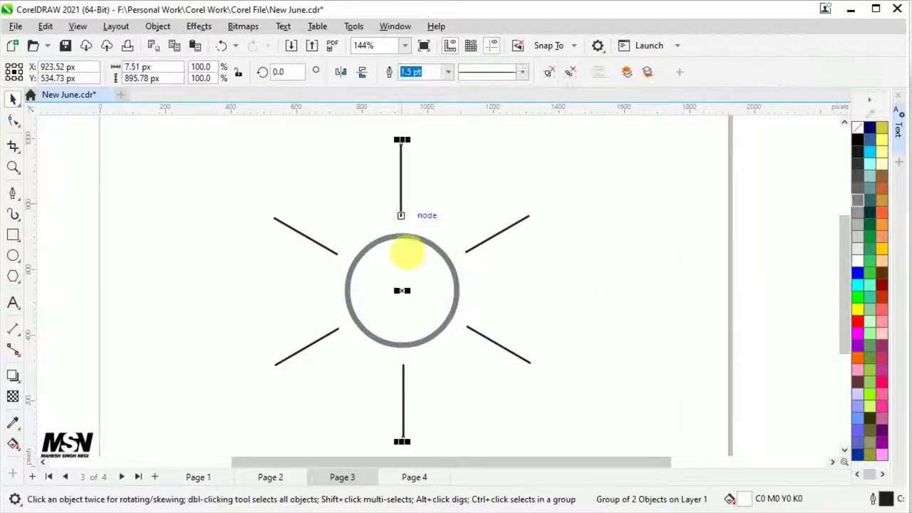
shift+click(479, 250)
right_click(859, 212)
click(839, 222)
key(Escape)
- Add a drop shadow around the central circle with opacity 50 and feathering 15, and set its outline to light grey
scroll(439, 293, up, 1)
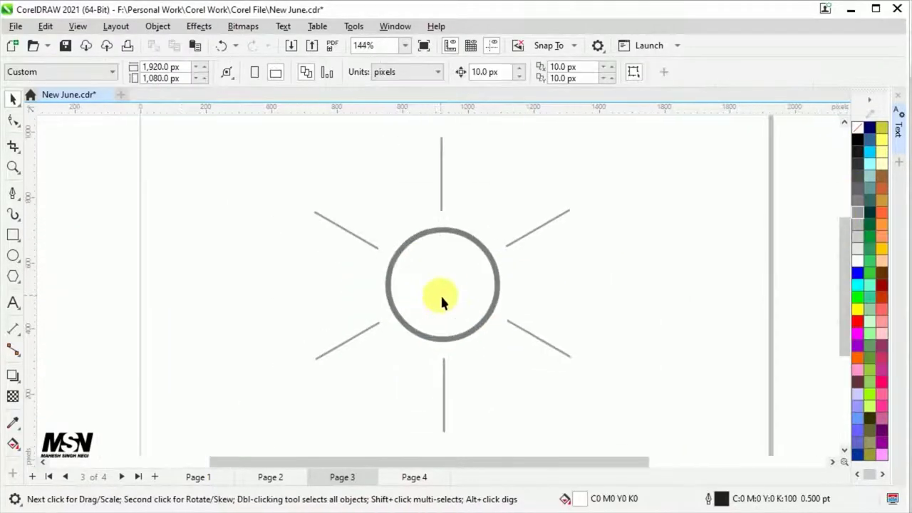
click(441, 293)
click(13, 375)
click(477, 325)
key(space)
right_click(856, 236)
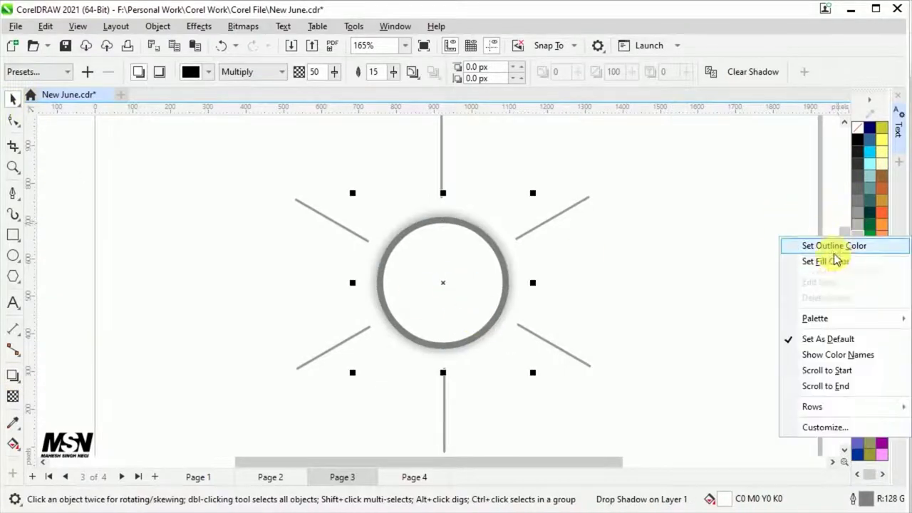
click(832, 244)
key(Escape)
- Set the outline width of all the rays to 2 pt
scroll(447, 285, down, 1)
click(442, 205)
shift+click(516, 240)
scroll(520, 273, down, 1)
text(2)
key(Return)
key(Escape)
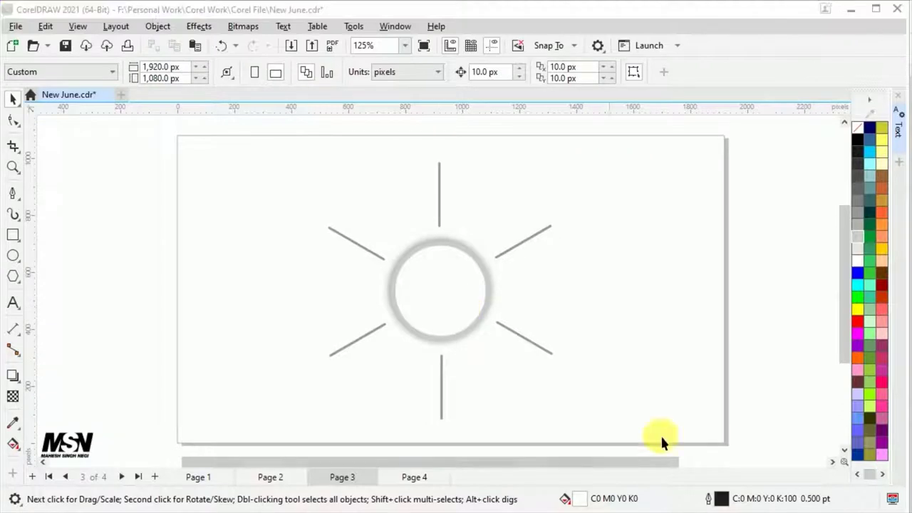
- Draw a small circle about 113 px in diameter beside the top ray, above the central circle
scroll(504, 322, down, 1)
scroll(505, 322, up, 1)
click(12, 255)
scroll(391, 238, up, 1)
key(space)
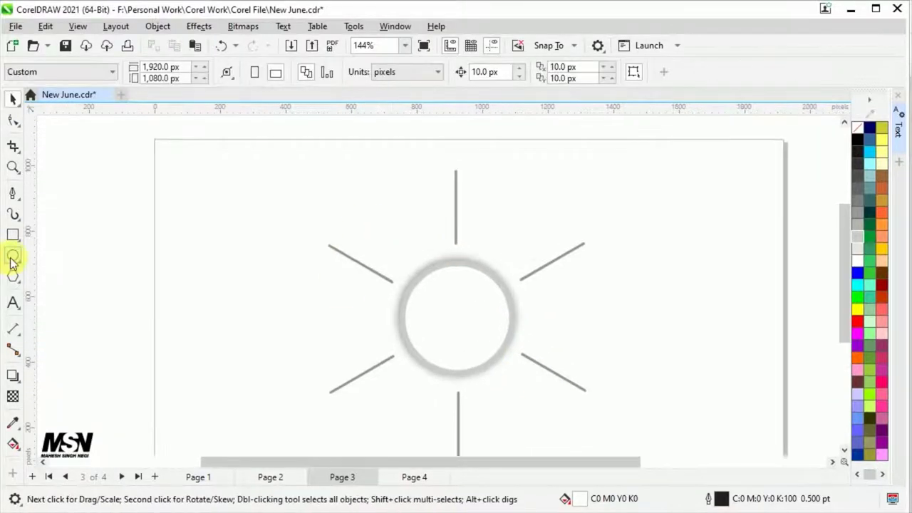
click(12, 255)
scroll(370, 214, up, 2)
drag(358, 179, 409, 230)
click(12, 99)
- Give the small circle a light grey outline with a width of 2.0 pt
right_click(858, 243)
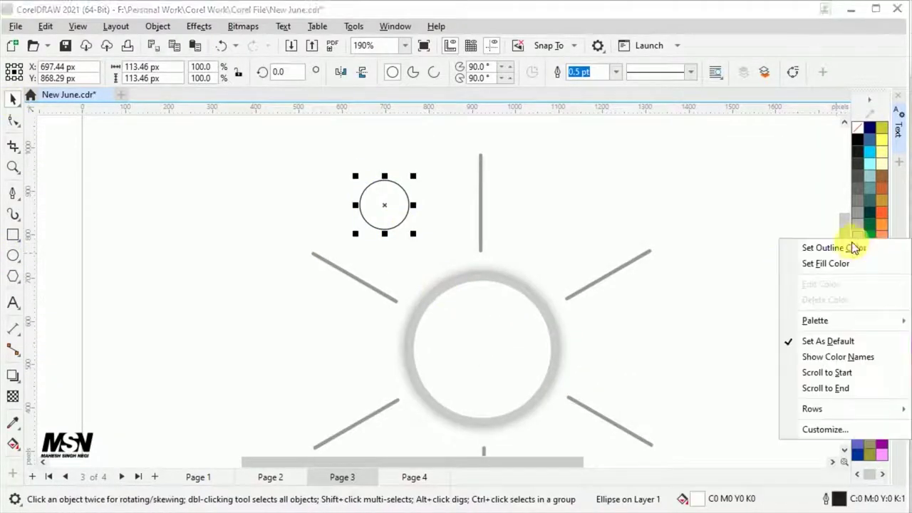
click(827, 247)
click(616, 71)
click(584, 145)
- Resize the small circle to 100 by 100 px
scroll(403, 193, up, 2)
click(142, 66)
text(100)
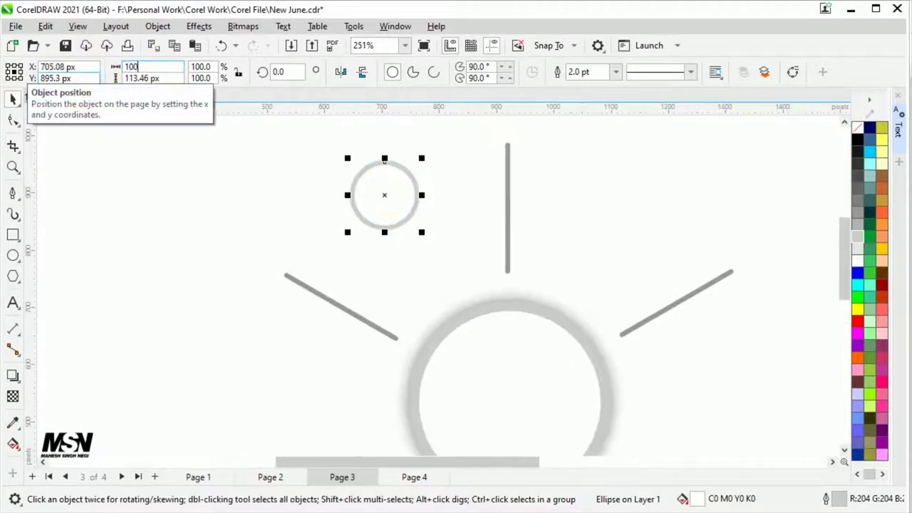
key(Tab)
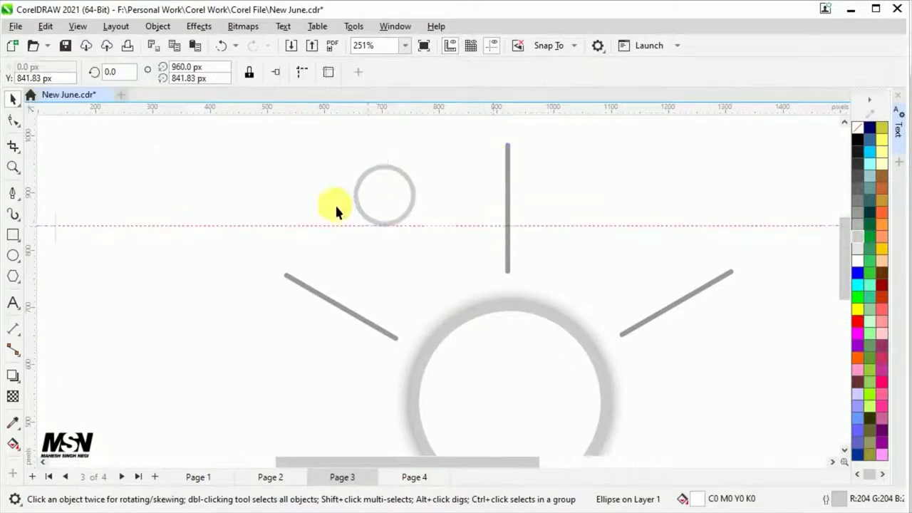
- Add a drop shadow to the small circle and place a copy on the other side of the top ray
scroll(492, 226, down, 1)
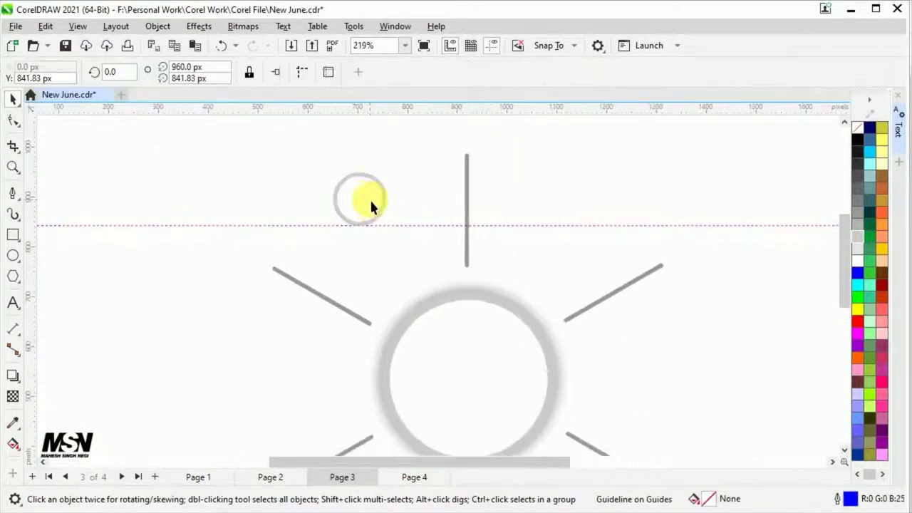
click(12, 378)
key(space)
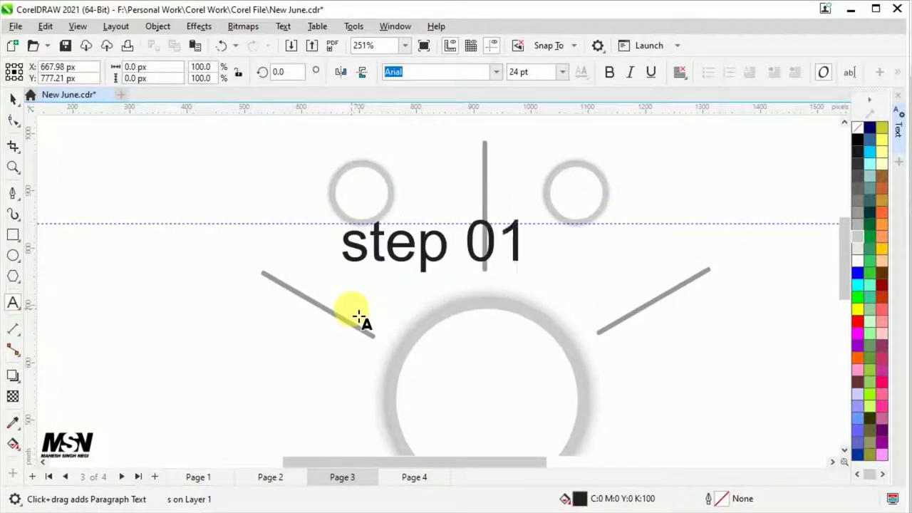
- Add the label "step 01" below the first small circle and format it in Bebas Neue at 11 pt
key(ctrl+space)
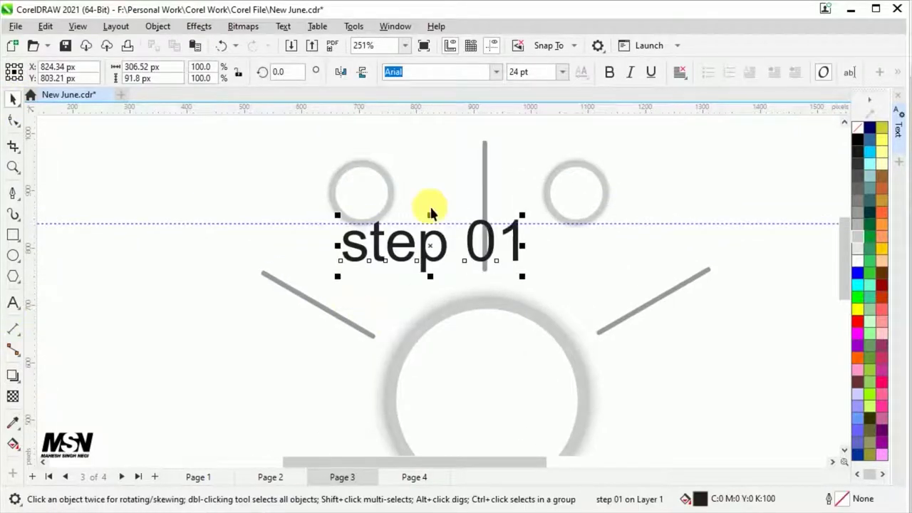
key(Return)
click(562, 71)
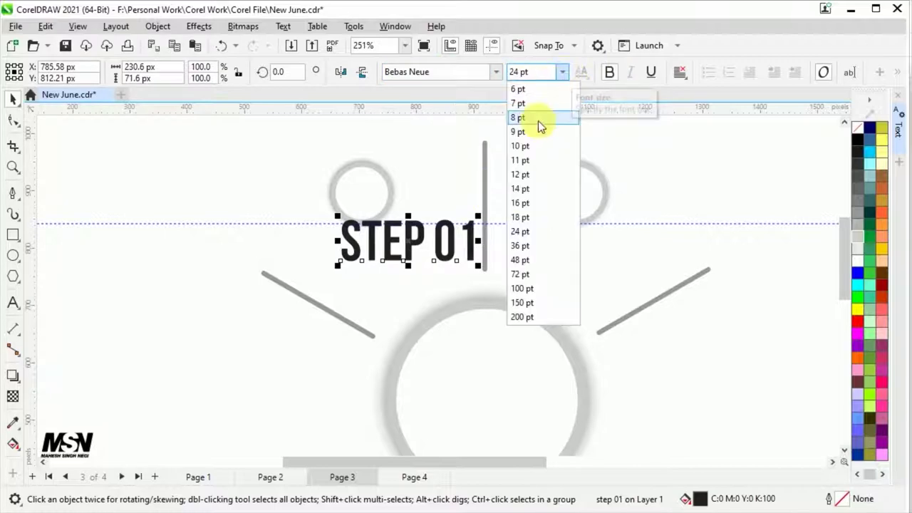
click(518, 159)
- Place a horizontal guideline under the STEP 01 label and widen the label's spacing
scroll(358, 247, up, 2)
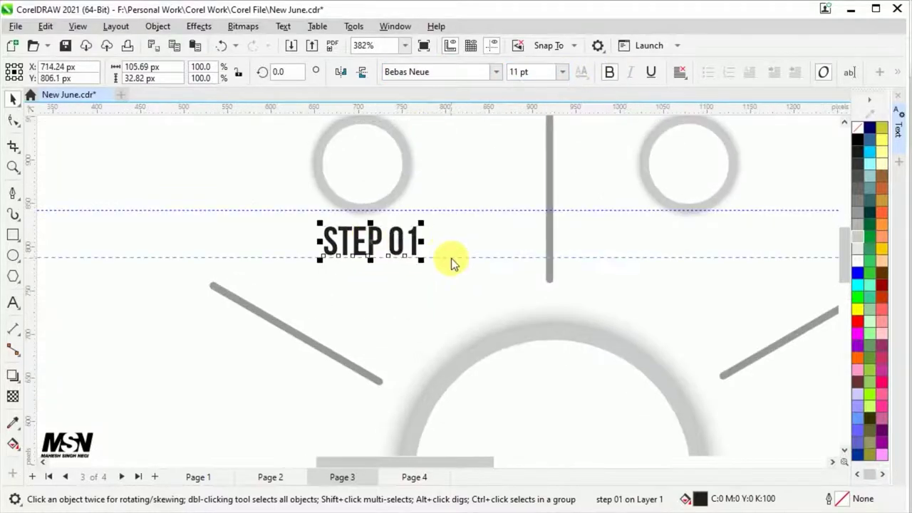
scroll(378, 253, up, 2)
scroll(368, 278, up, 1)
key(F10)
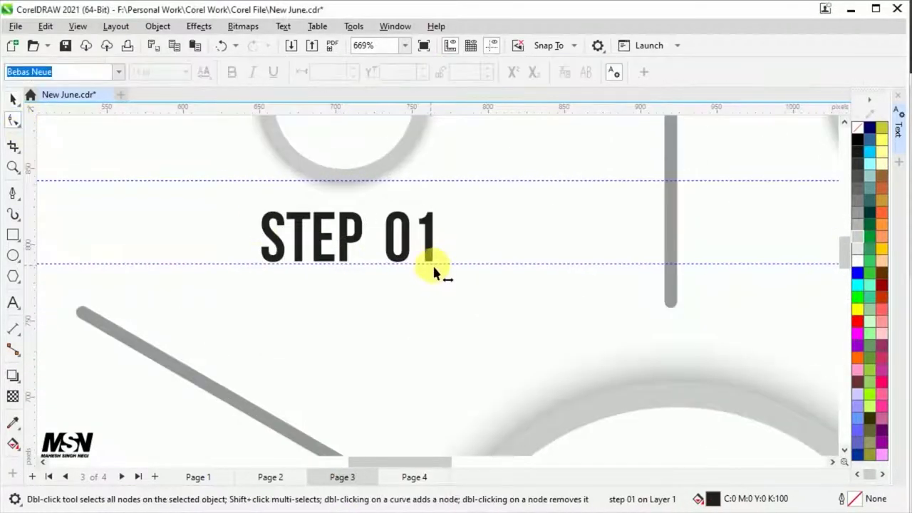
key(space)
- Set the STEP 01 label to 9 pt and align it to a vertical guideline at the first small circle's left edge
click(563, 71)
click(529, 131)
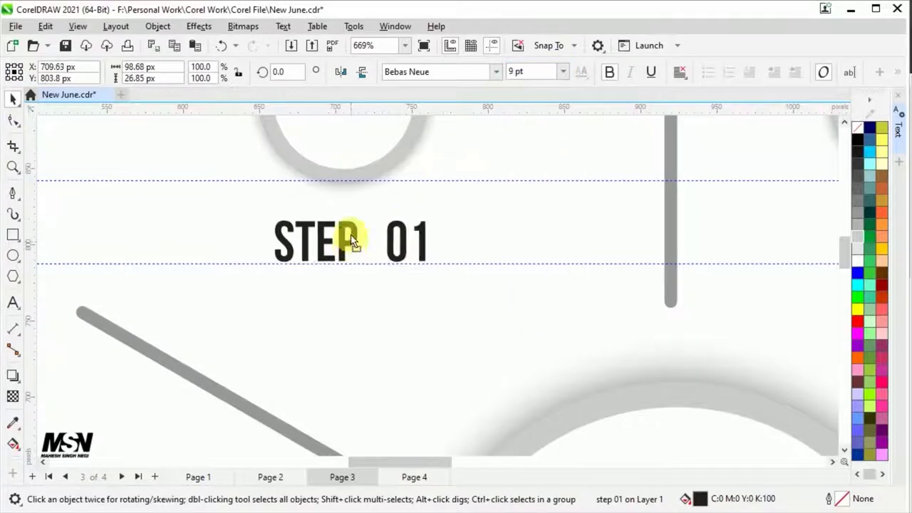
scroll(228, 271, down, 1)
scroll(58, 255, down, 1)
scroll(228, 292, up, 2)
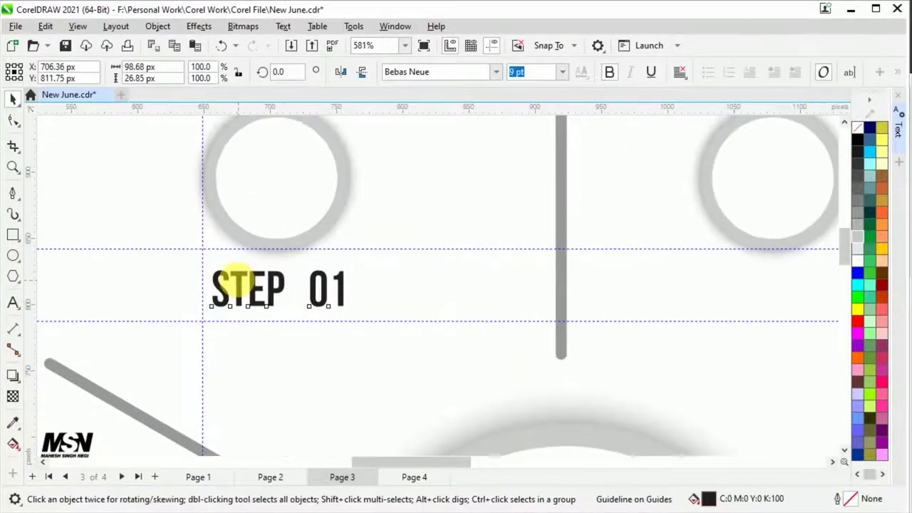
click(255, 319)
- Place a copy of the STEP 01 label under the second small circle, aligned to a guideline at its left edge
scroll(146, 330, down, 4)
scroll(230, 306, down, 1)
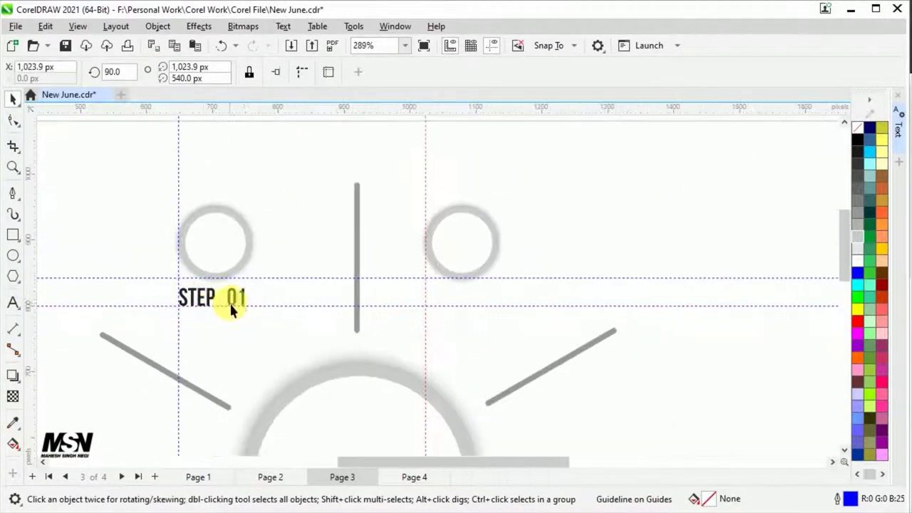
click(231, 303)
click(474, 313)
- Change the copied label to STEP 02 and save the document
scroll(473, 313, up, 2)
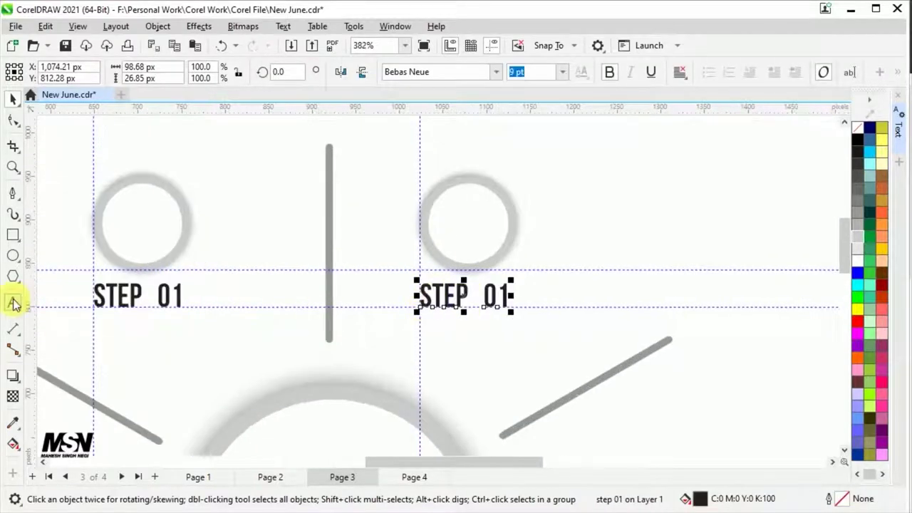
double_click(511, 299)
key(BackSpace)
text(2)
key(Escape)
key(ctrl+s)
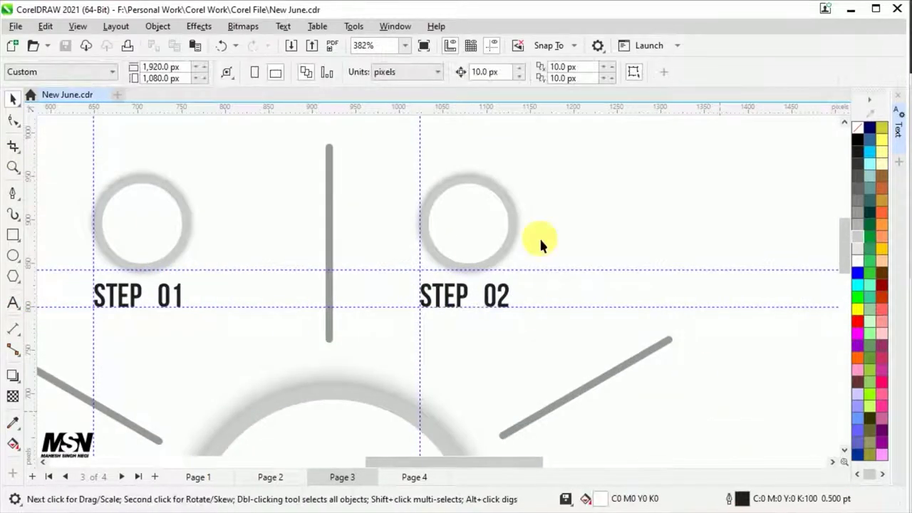
- Move the horizontal guidelines down from the labels to the middle of the central circle
scroll(489, 456, down, 8)
scroll(377, 163, up, 1)
scroll(376, 170, down, 1)
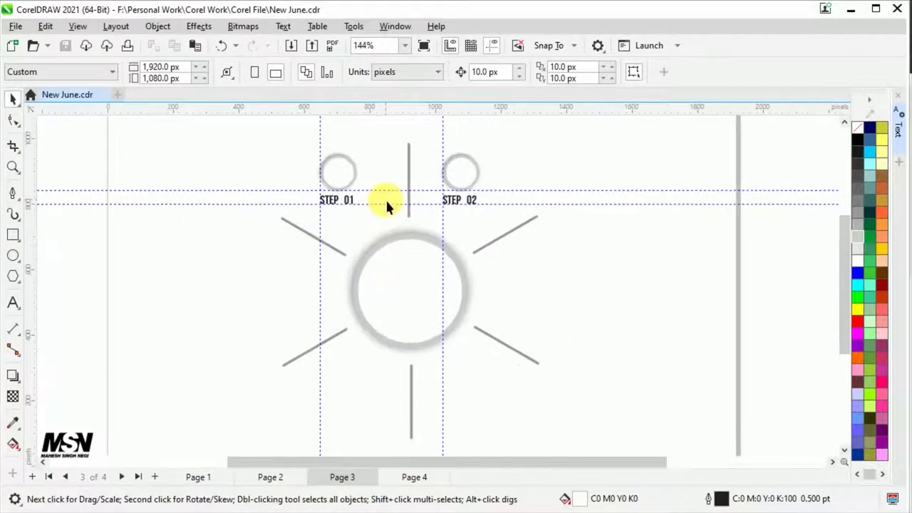
drag(382, 204, 399, 310)
scroll(399, 309, up, 1)
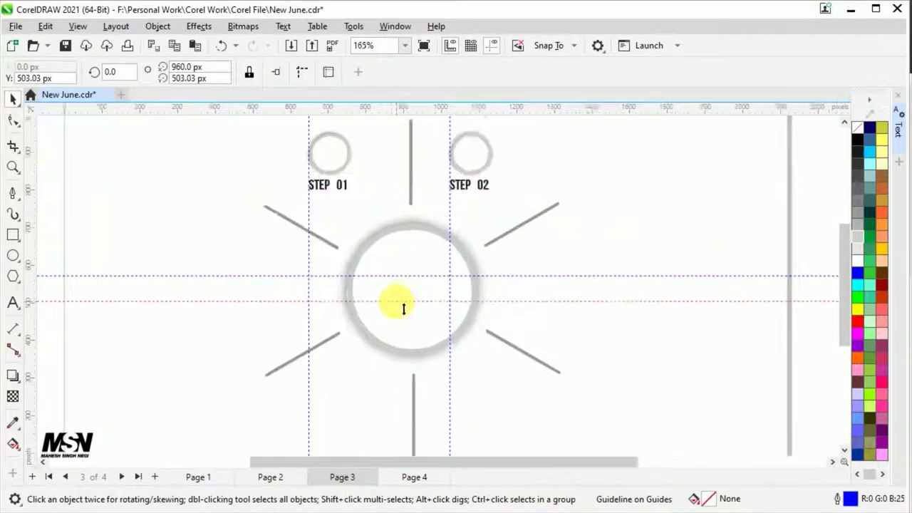
- Place copies of the small circle on both sides of the central circle, between the upper and lower rays
click(349, 184)
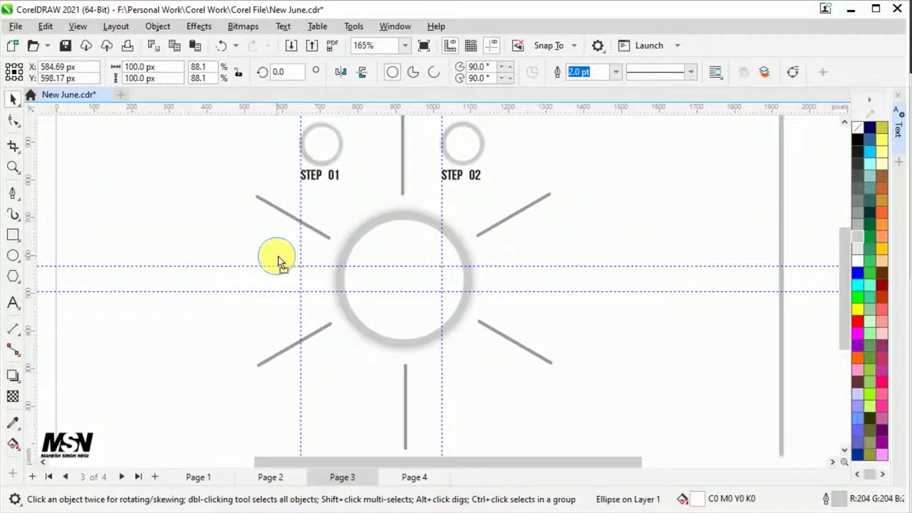
click(337, 264)
scroll(232, 264, up, 2)
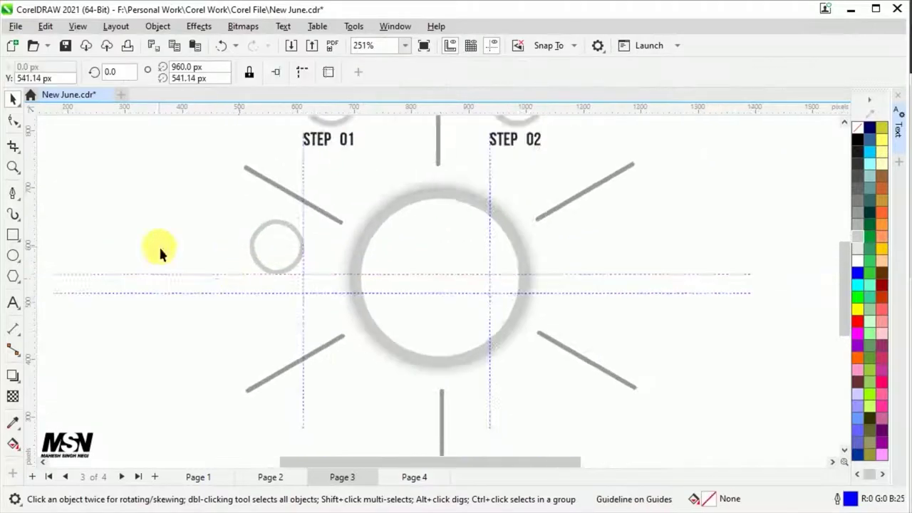
click(283, 260)
click(581, 264)
- Move the vertical guideline at the STEP 02 circle's left edge to its right side, at X 1,151.2 px
scroll(468, 350, down, 1)
drag(498, 349, 515, 356)
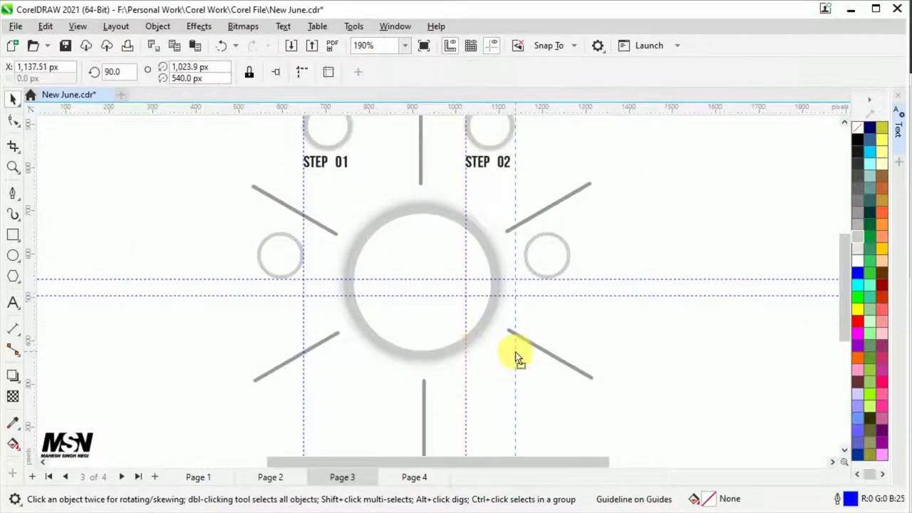
scroll(546, 271, up, 1)
scroll(547, 267, down, 2)
scroll(454, 283, down, 1)
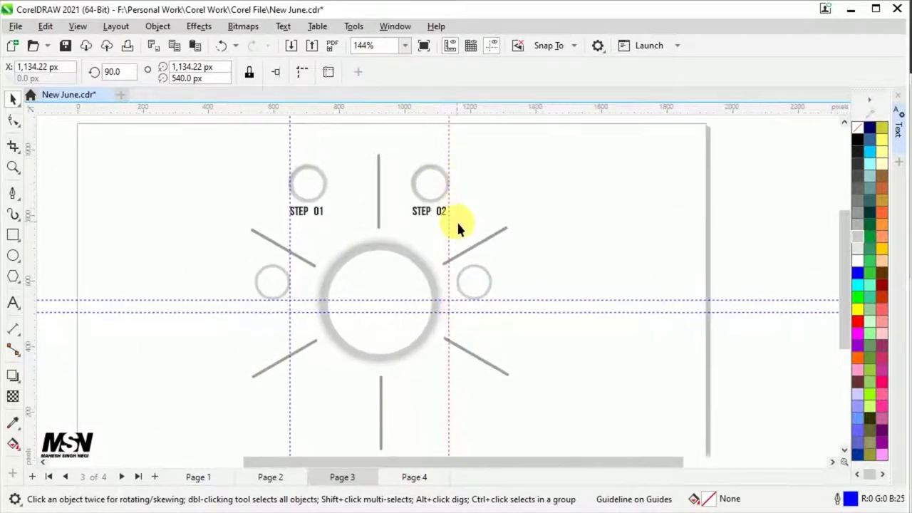
click(410, 173)
scroll(447, 271, up, 2)
drag(450, 271, 470, 295)
scroll(469, 292, up, 1)
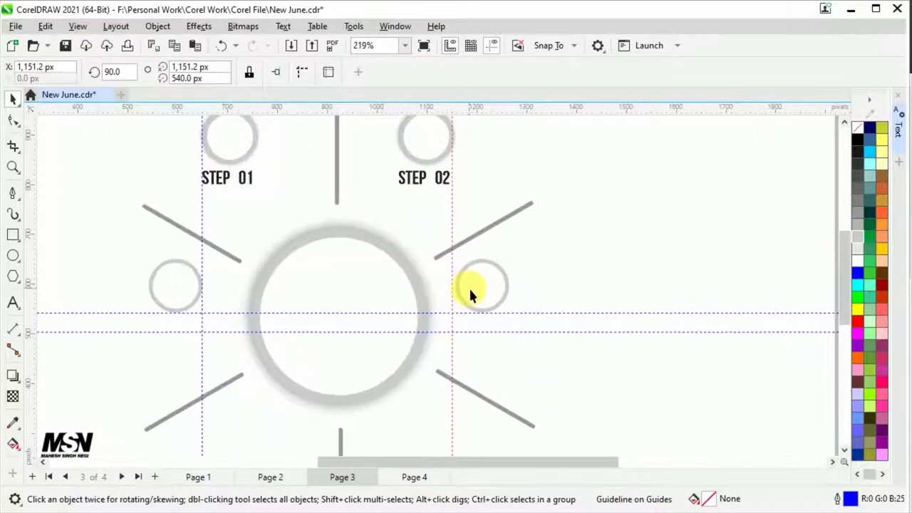
- Use a temporary rectangle as a spacer and shift the STEP 02 circle and label outward to mirror STEP 01 about the top ray
scroll(469, 292, up, 1)
click(12, 235)
mouse_move(274, 151)
mouse_down()
mouse_move(307, 176)
mouse_move(364, 174)
mouse_up()
click(12, 98)
drag(311, 162, 399, 161)
scroll(387, 141, down, 2)
drag(834, 234, 385, 137)
click(468, 255)
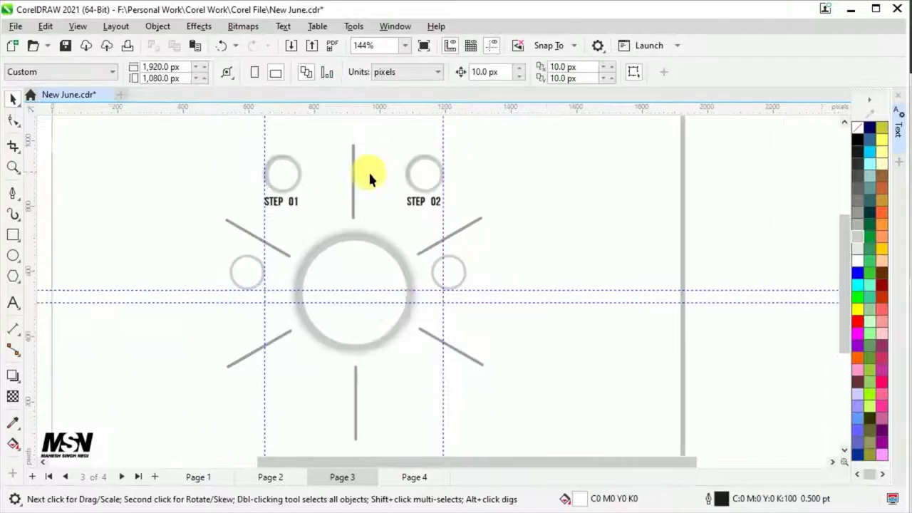
- Add a soft drop shadow to the small circles on both sides of the central circle
scroll(384, 235, down, 1)
scroll(424, 296, up, 1)
click(238, 252)
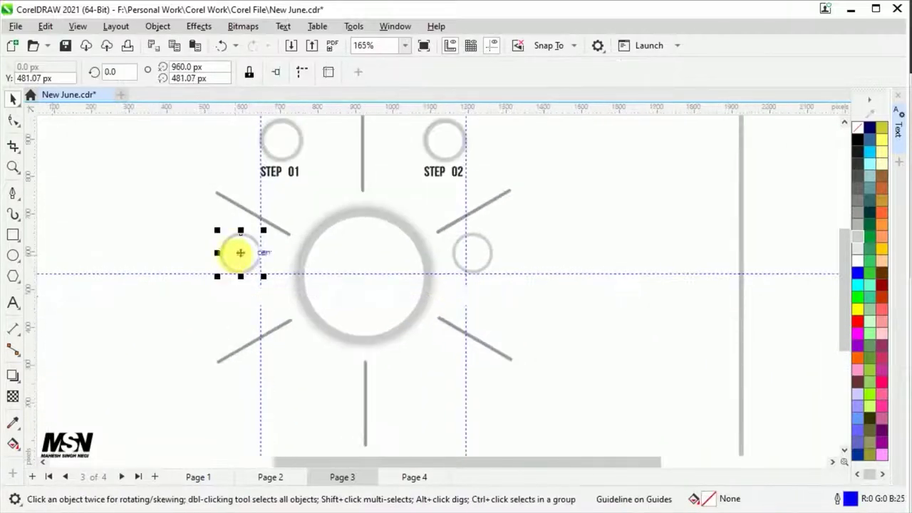
click(12, 376)
click(471, 253)
click(13, 102)
- Copy the STEP 01 label beneath the middle-left circle, aligning it to a new vertical guideline at that circle's left edge
drag(295, 172, 241, 298)
drag(30, 349, 218, 357)
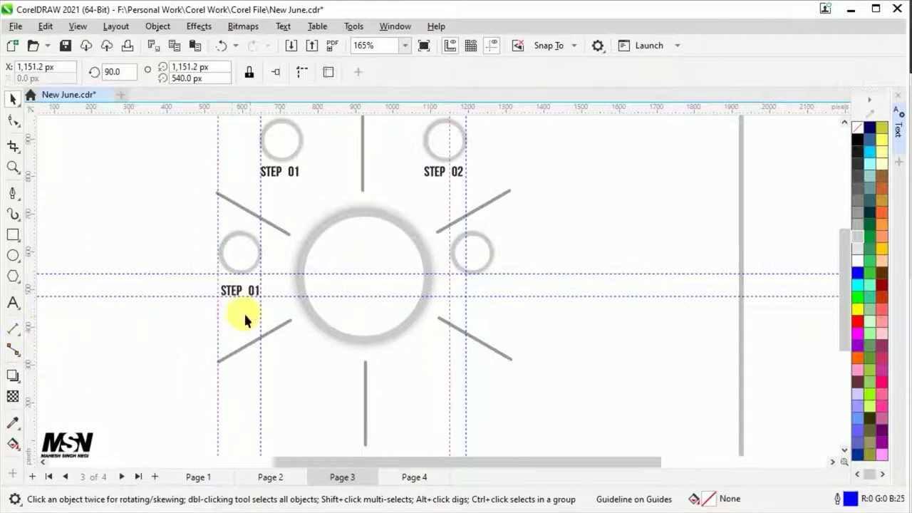
scroll(245, 320, up, 7)
click(242, 278)
- Renumber the label copy under the middle-left circle as STEP 03
key(F8)
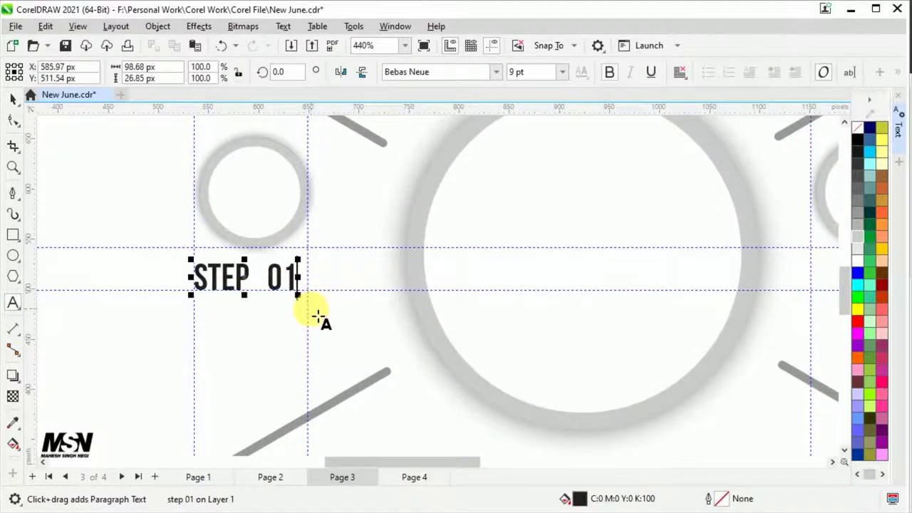
key(BackSpace)
text(3)
scroll(128, 299, down, 3)
- Place a label copy beneath the middle-right circle and renumber it as STEP 04
click(12, 102)
scroll(490, 305, up, 1)
key(F8)
key(BackSpace)
text(4)
scroll(494, 367, down, 3)
key(ctrl+space)
click(393, 260)
scroll(393, 260, up, 1)
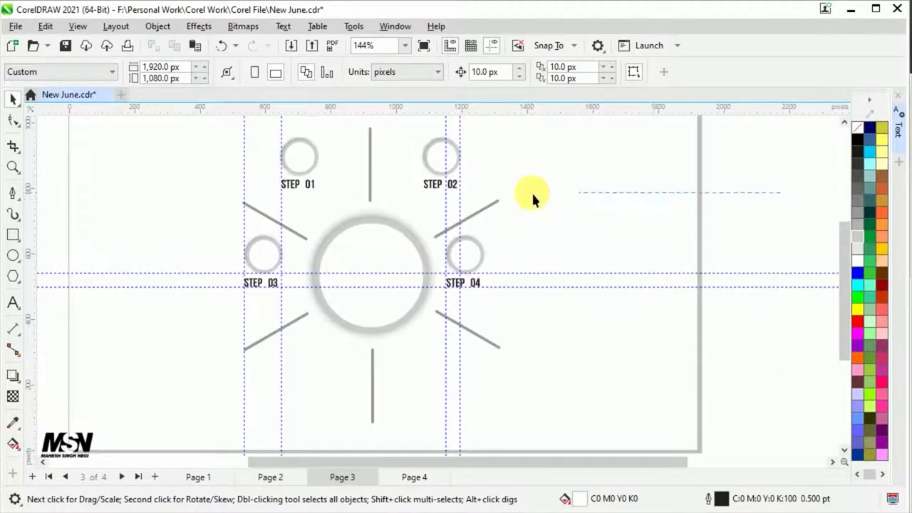
- Copy the STEP 01 and STEP 02 circles with their labels straight down to both sides of the bottom ray
drag(531, 191, 265, 122)
drag(361, 268, 366, 372)
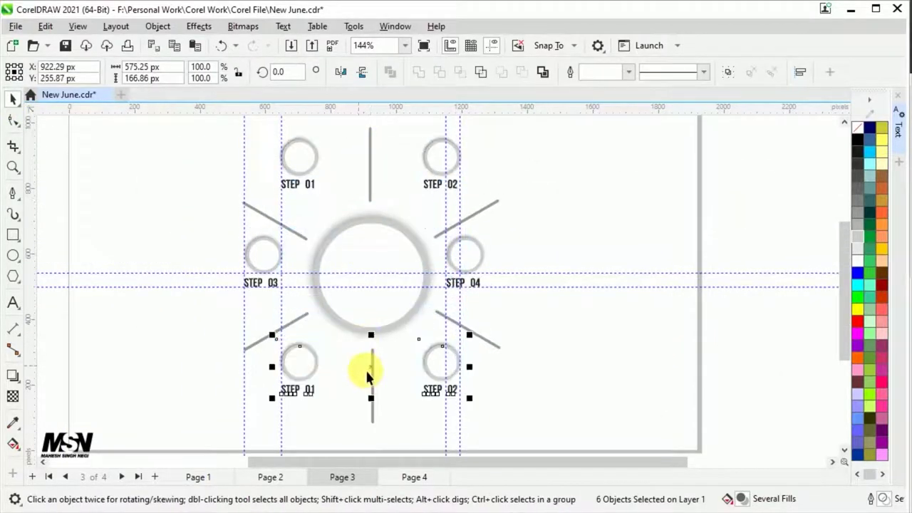
click(156, 138)
- Renumber the two lower label copies as STEP 05 and STEP 06
scroll(157, 138, up, 1)
click(14, 305)
click(314, 381)
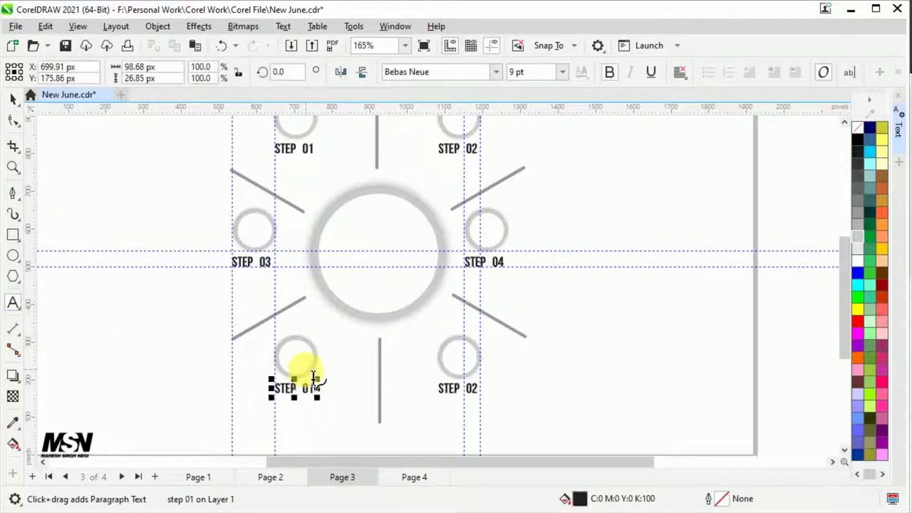
key(ctrl+space)
scroll(429, 230, down, 3)
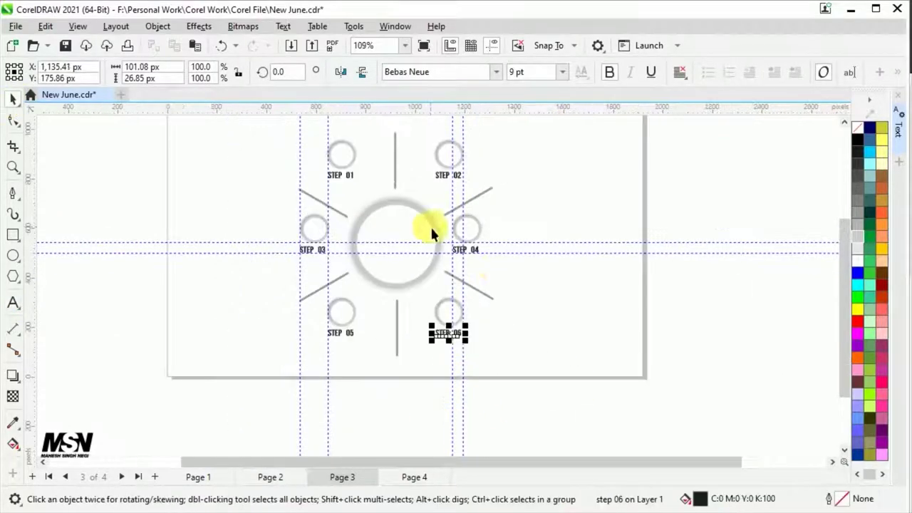
- Remove all guidelines from around the infographic
click(503, 258)
scroll(356, 278, down, 1)
scroll(407, 270, up, 1)
key(ctrl+a)
scroll(391, 254, up, 1)
drag(391, 254, 481, 301)
click(481, 301)
- Set the central circle's outline colour to blue (#336699)
scroll(819, 320, up, 1)
right_click(870, 139)
click(855, 150)
click(489, 331)
click(400, 340)
- Change the central circle's drop shadow colour to the same blue as its outline
click(15, 376)
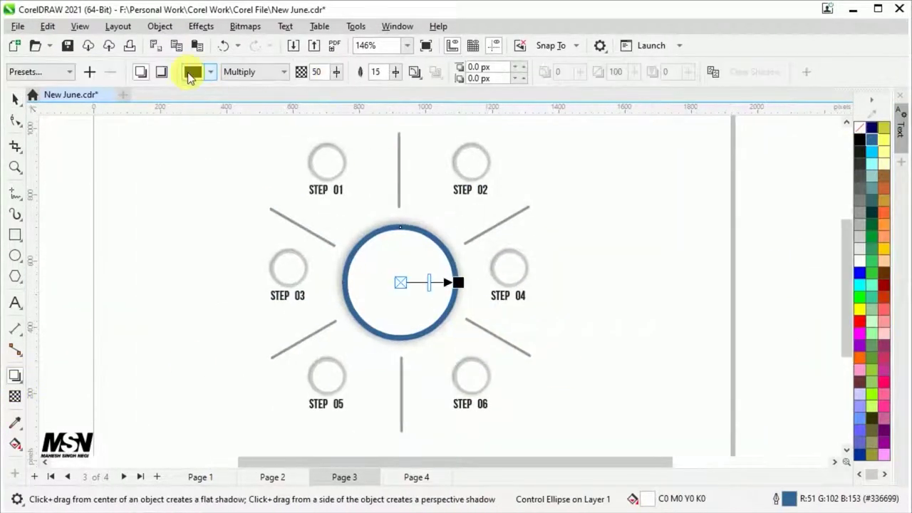
click(194, 72)
click(269, 193)
click(356, 87)
scroll(438, 234, down, 1)
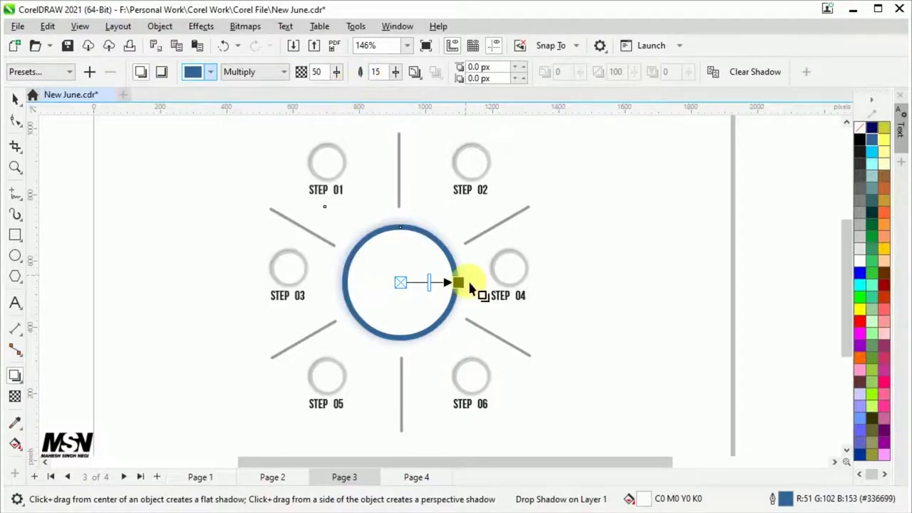
key(space)
- Try navy and pale cyan as outline colours on the STEP 01 circle
click(338, 184)
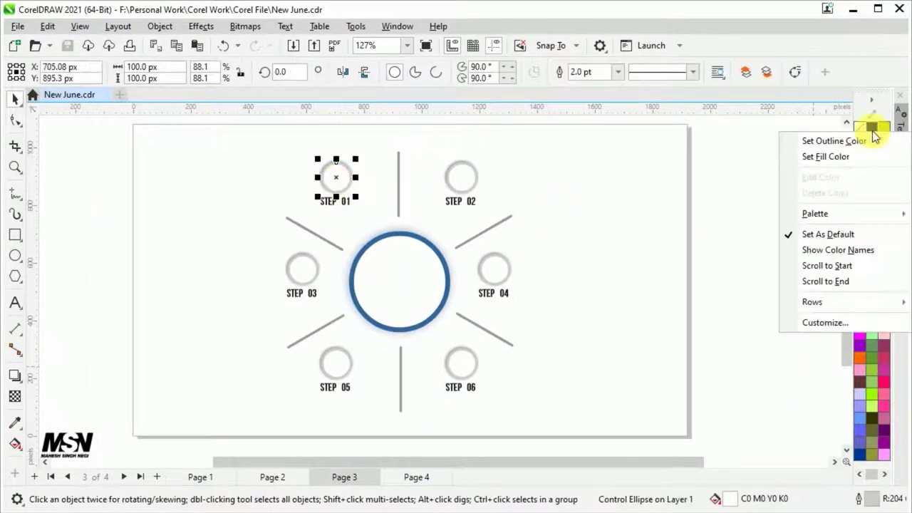
right_click(873, 135)
scroll(342, 177, up, 3)
scroll(330, 175, up, 1)
scroll(330, 175, down, 2)
scroll(330, 174, up, 1)
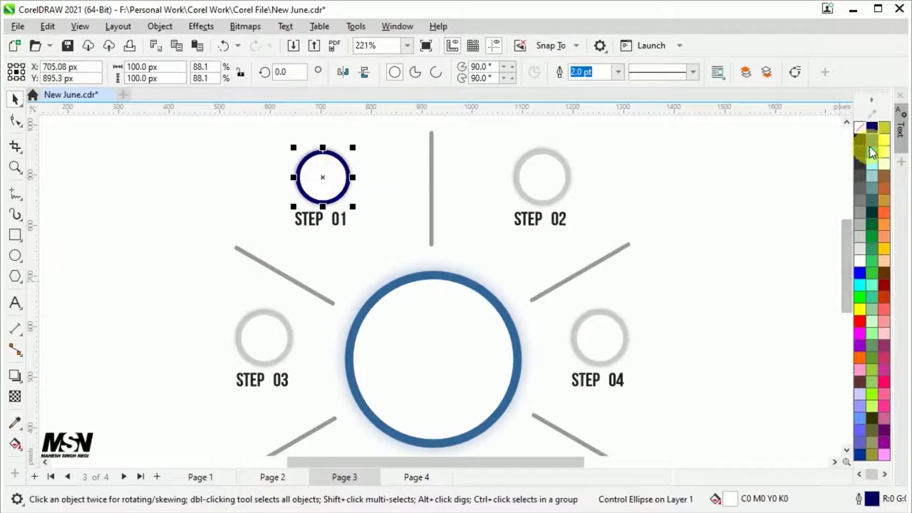
right_click(869, 169)
click(827, 173)
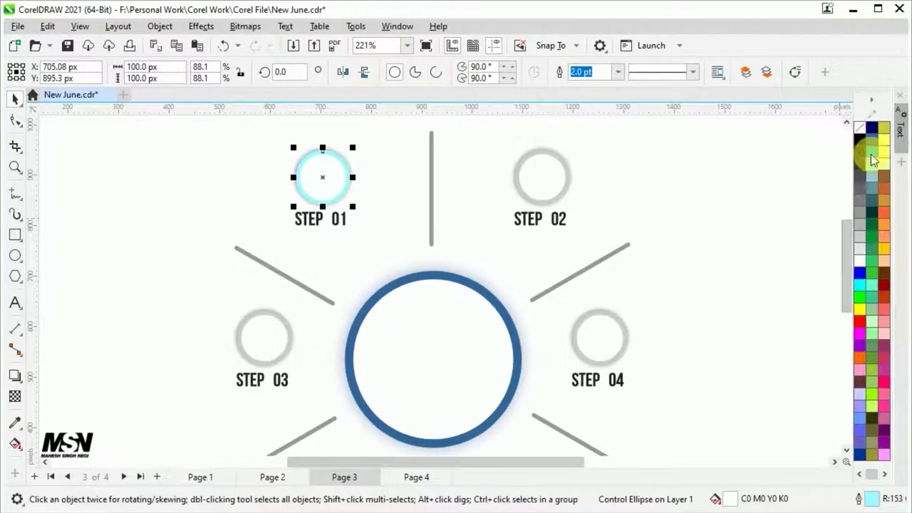
- Select all six small circles and set their outlines to bright cyan
scroll(279, 285, down, 3)
shift+click(444, 212)
scroll(356, 299, down, 2)
shift+click(311, 299)
shift+click(335, 370)
shift+click(446, 371)
right_click(871, 151)
click(826, 168)
click(667, 391)
- Sample the central circle's blue outline with the Color Eyedropper and apply it to all six rays
key(i)
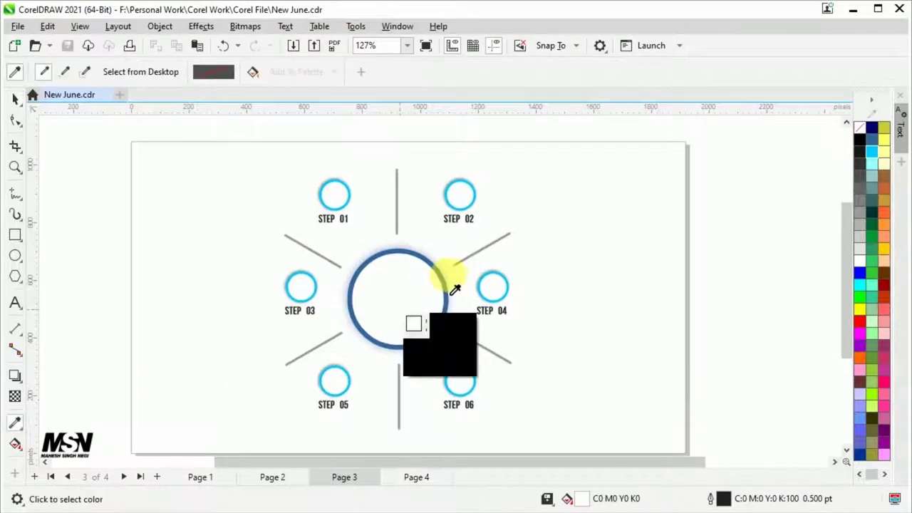
click(443, 275)
scroll(430, 275, up, 1)
click(481, 249)
click(397, 415)
click(510, 367)
scroll(396, 415, down, 2)
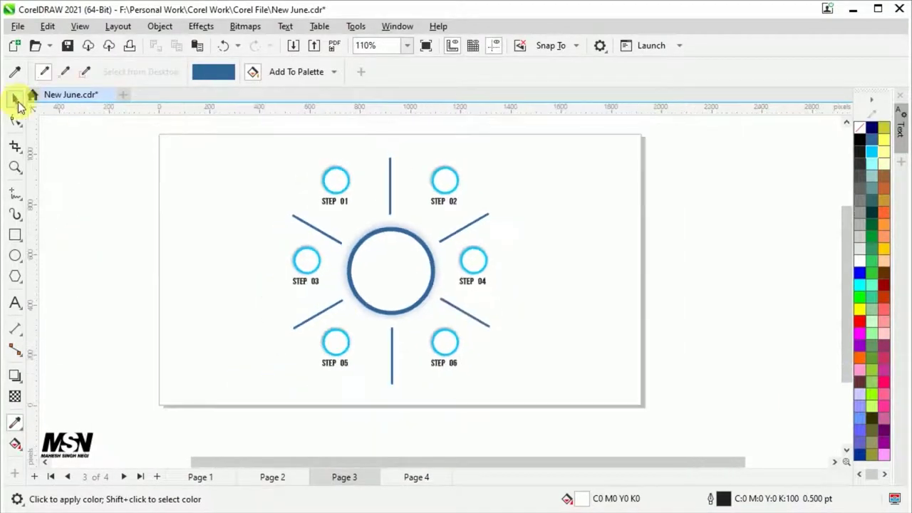
click(15, 98)
- Draw a horizontal line about 119 px long beneath the STEP 01 label with the Pen tool
scroll(351, 207, up, 1)
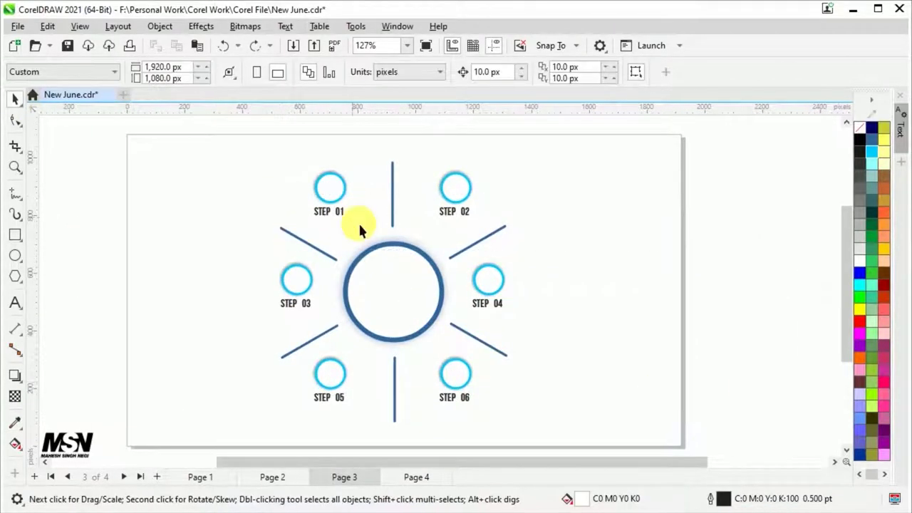
scroll(238, 219, up, 1)
scroll(365, 375, down, 1)
scroll(300, 213, up, 1)
scroll(299, 213, down, 1)
click(15, 193)
scroll(297, 223, up, 4)
scroll(298, 223, up, 2)
click(280, 221)
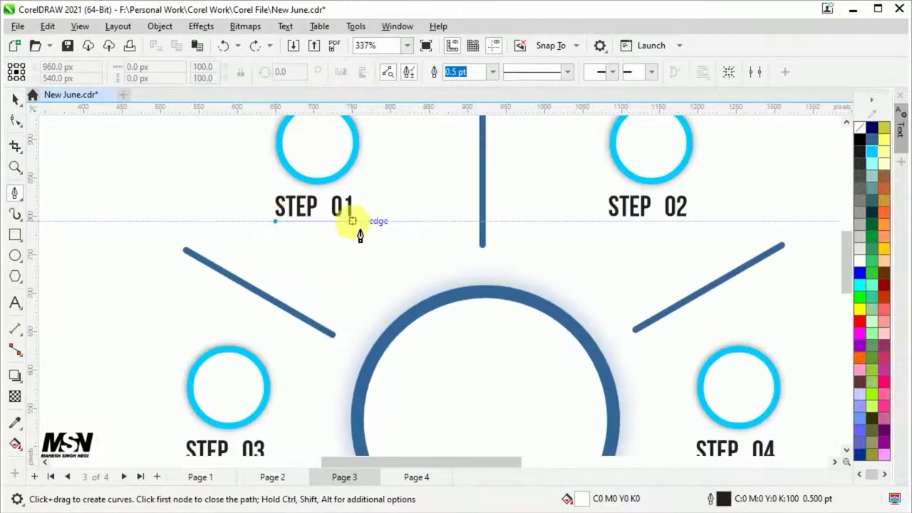
double_click(348, 221)
key(space)
- Colour the line under STEP 01 in the same blue as the rays
scroll(299, 221, up, 2)
right_click(866, 146)
click(866, 146)
scroll(320, 228, up, 1)
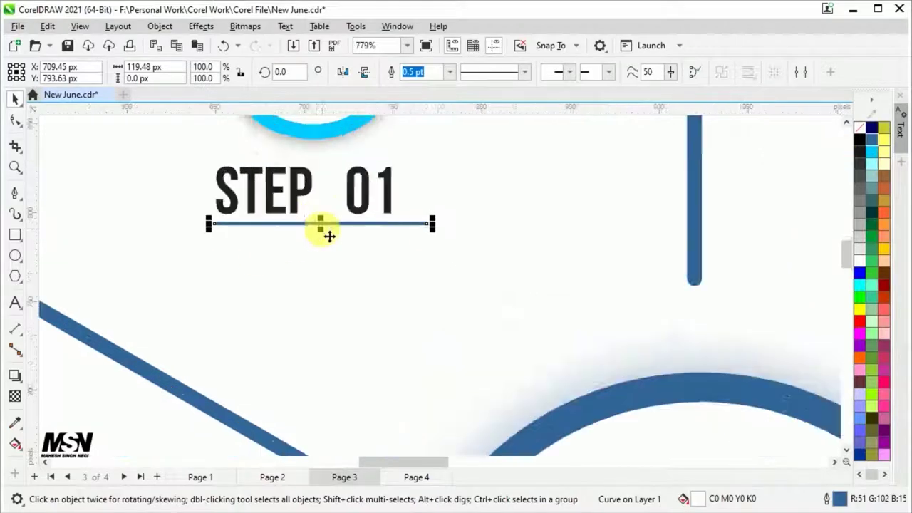
- Select the six STEP labels and reduce their font size
scroll(794, 376, down, 4)
scroll(316, 248, down, 1)
click(316, 246)
scroll(343, 246, up, 2)
shift+click(503, 339)
scroll(502, 342, right, 1)
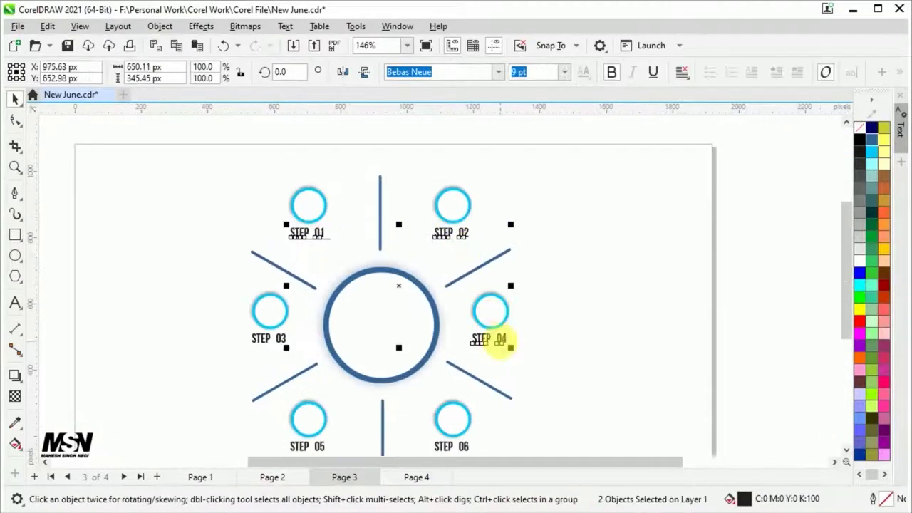
click(536, 103)
click(266, 327)
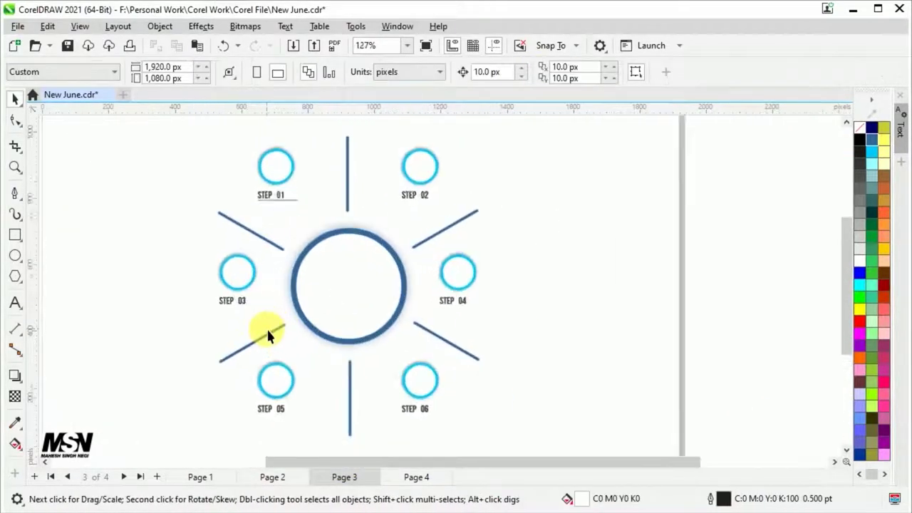
- Shorten the line under STEP 01 to about 105 px
scroll(262, 189, up, 2)
scroll(312, 203, up, 1)
click(312, 203)
scroll(222, 201, down, 2)
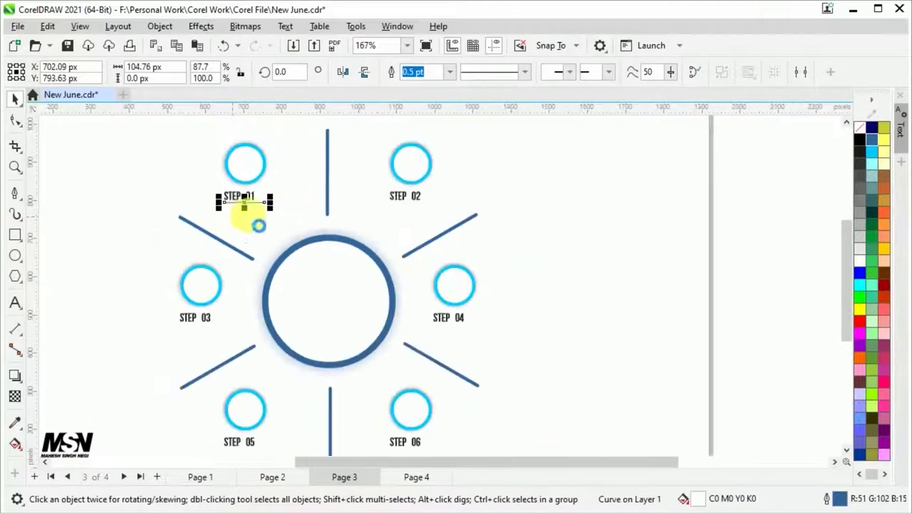
- Place copies of the underline beneath the STEP 02, STEP 05 and STEP 06 labels
scroll(246, 210, up, 1)
shift+click(482, 206)
scroll(260, 193, down, 3)
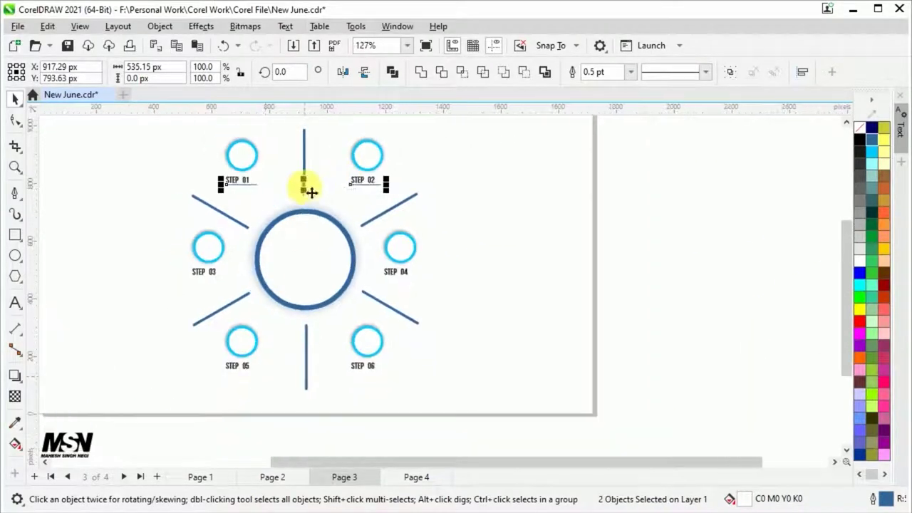
scroll(316, 387, up, 2)
scroll(311, 386, down, 2)
click(235, 369)
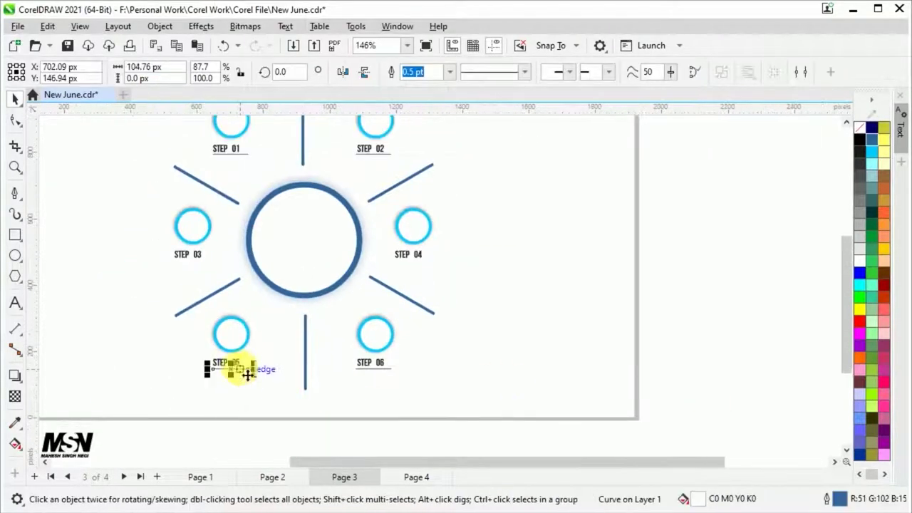
- Place copies of the underline just beneath the STEP 03 and STEP 04 labels
click(189, 268)
scroll(189, 268, up, 3)
scroll(158, 289, up, 2)
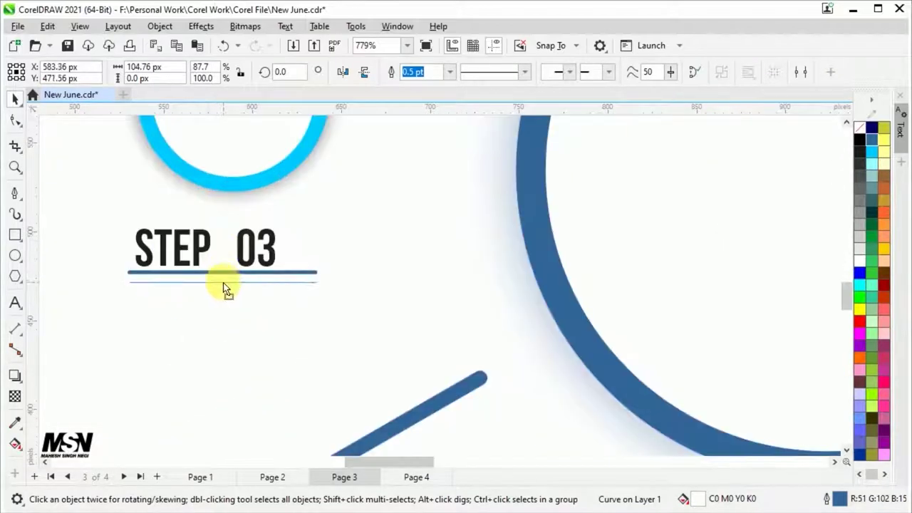
scroll(224, 285, down, 4)
scroll(190, 158, down, 3)
- Move the whole infographic horizontally into the right half of the page, centred at about X 1,276 px, and save the file
key(ctrl+a)
scroll(319, 289, up, 1)
drag(171, 130, 335, 388)
drag(300, 284, 390, 285)
click(641, 365)
key(ctrl+s)
- Add a page-sized background rectangle without an outline behind the infographic
key(F6)
drag(78, 146, 570, 423)
click(672, 86)
scroll(625, 438, down, 1)
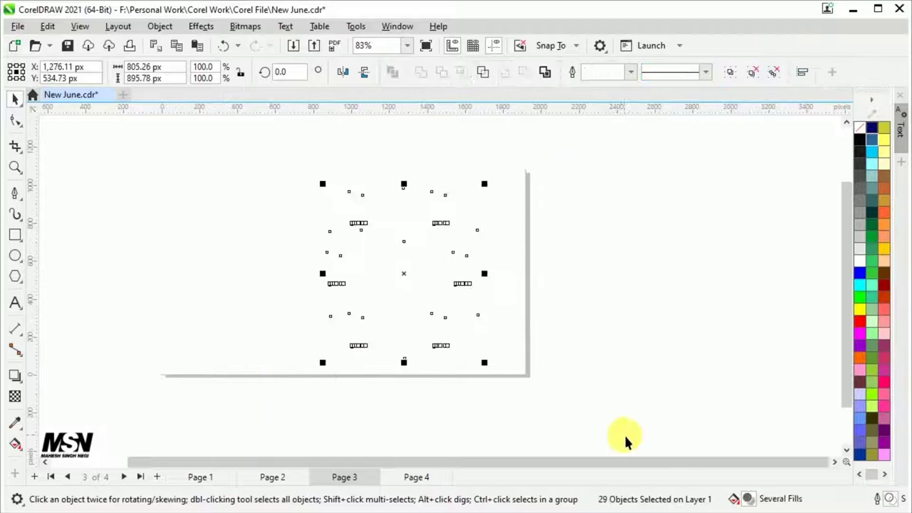
- Give the background rectangle a diagonal linear fountain fill from blue at the upper left to bright cyan at the lower right
click(15, 443)
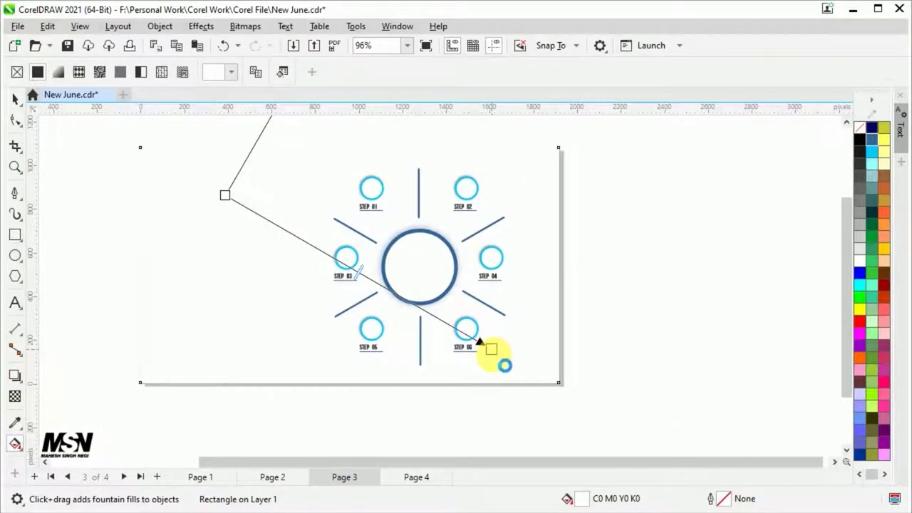
drag(491, 349, 491, 349)
click(871, 140)
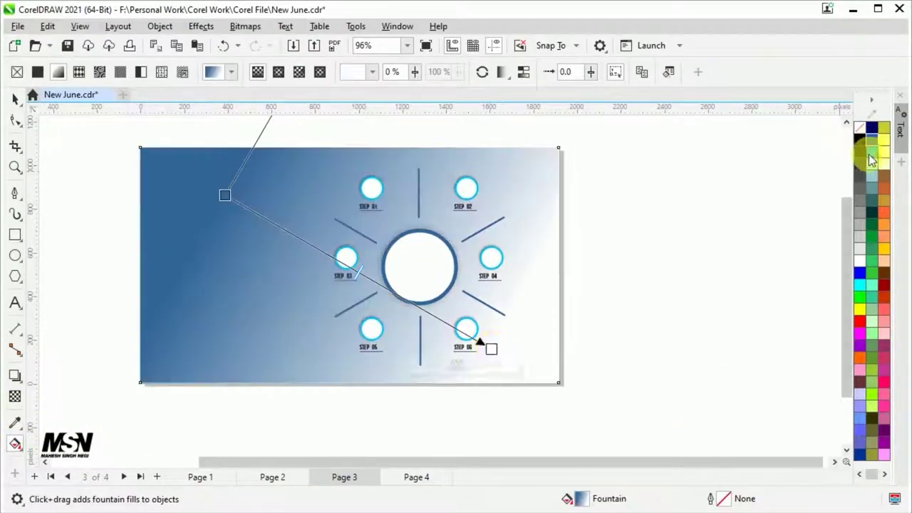
click(870, 160)
- Set the fountain fill's blue node transparency to 38% and its cyan node transparency to 83%
click(226, 195)
drag(208, 210, 208, 211)
click(490, 349)
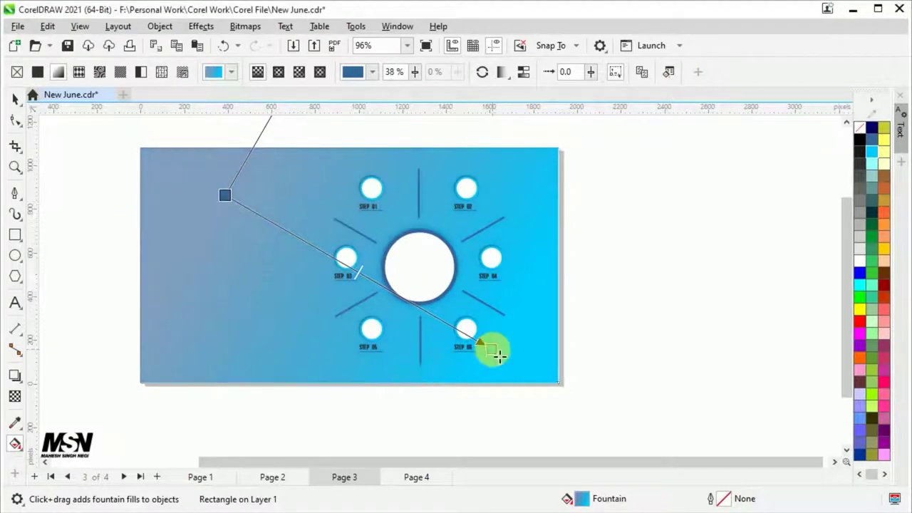
drag(470, 366, 482, 365)
- Make the background fill elliptical, with cyan at the centre near STEP 03 and blue at the page's lower-left corner
click(226, 195)
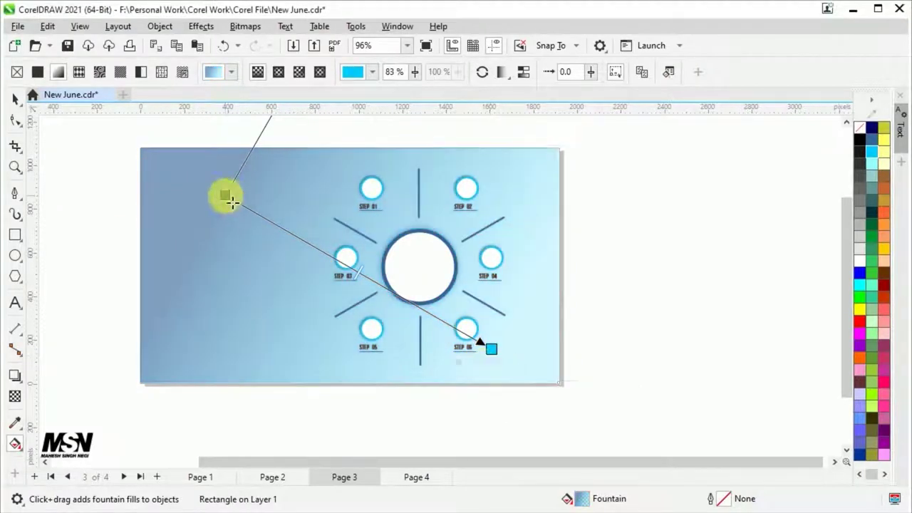
drag(316, 240, 345, 228)
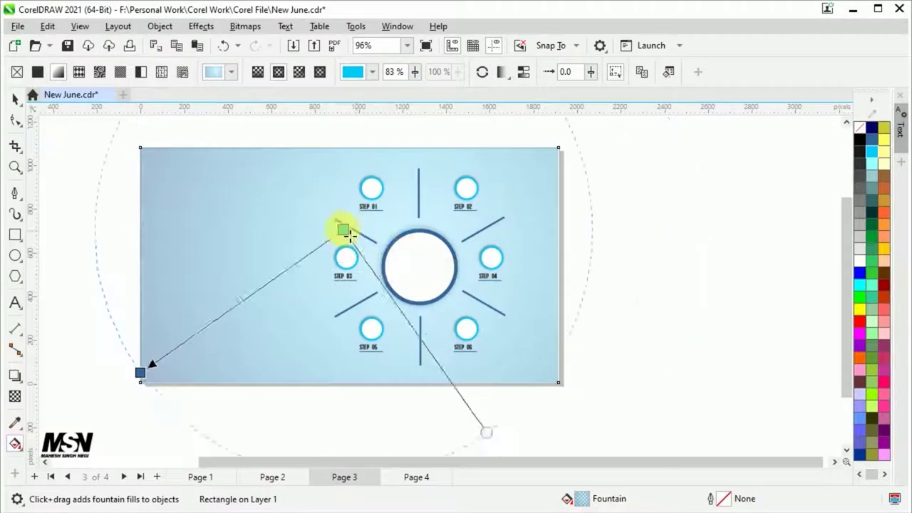
drag(487, 429, 563, 390)
click(15, 99)
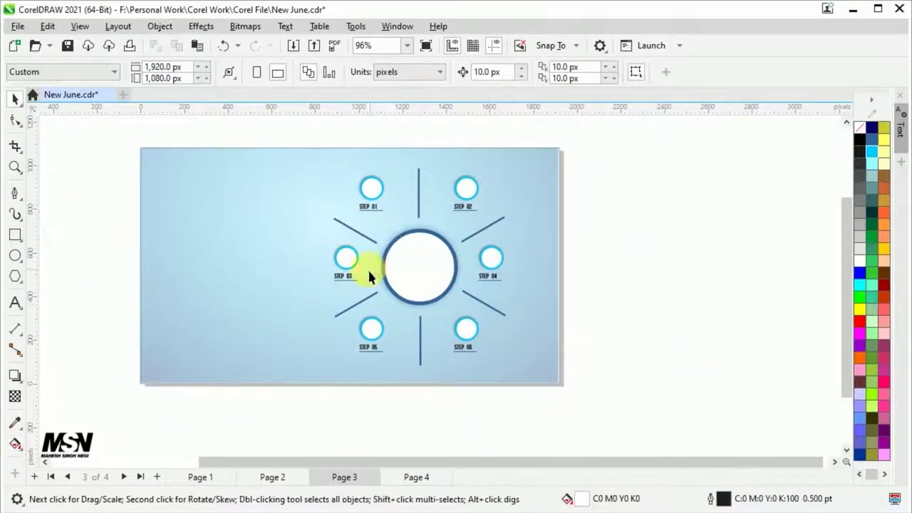
- Move the background fill's centre node into the central circle and set the blue node's transparency to 24%
scroll(581, 293, up, 5)
drag(597, 257, 564, 234)
scroll(598, 257, up, 2)
scroll(564, 234, down, 4)
scroll(295, 247, down, 2)
key(g)
drag(359, 228, 428, 254)
click(159, 370)
- Change the background fill's centre node to pale cyan with 86% transparency
click(428, 255)
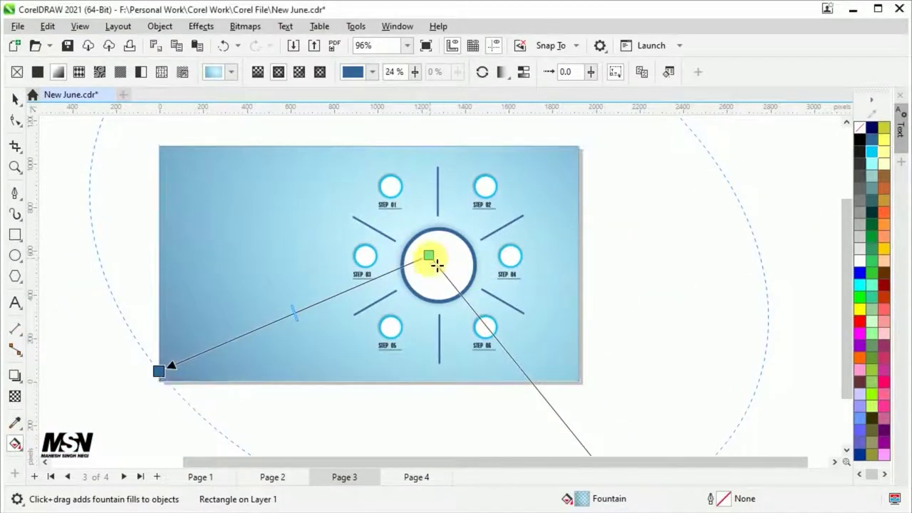
click(406, 271)
click(420, 429)
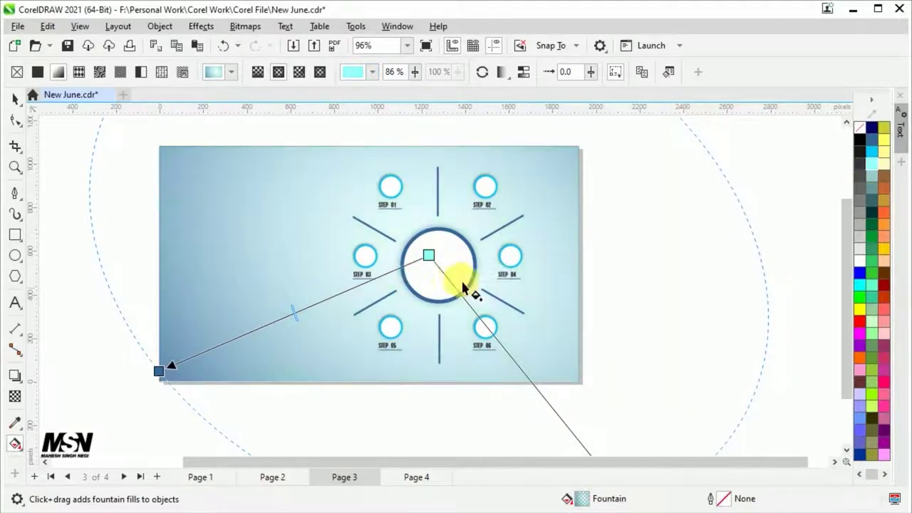
scroll(427, 255, up, 2)
click(16, 99)
- Sample the rays' blue with the Color Eyedropper and apply it to the outlines of all six small circles
scroll(305, 188, down, 2)
scroll(304, 187, up, 4)
click(14, 422)
scroll(304, 203, up, 3)
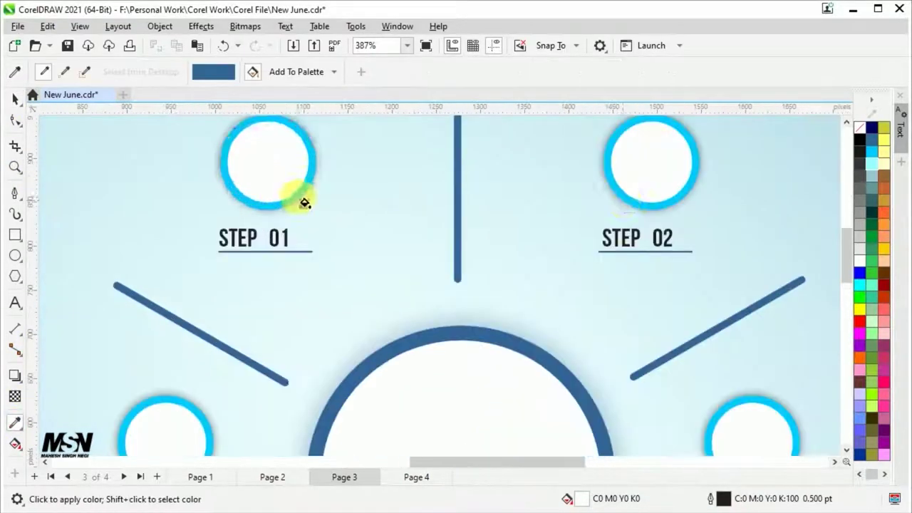
click(305, 203)
scroll(401, 142, down, 1)
scroll(246, 166, down, 1)
click(281, 317)
click(462, 340)
scroll(100, 222, down, 2)
key(space)
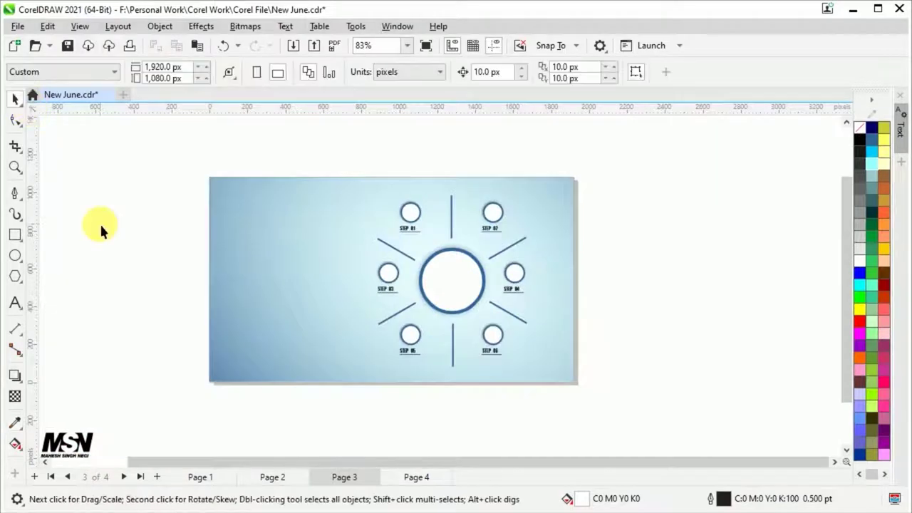
- Recolour the background rectangle's fountain fill with a near-white centre around the diagram and light teal outer areas
key(Tab)
click(16, 396)
click(453, 260)
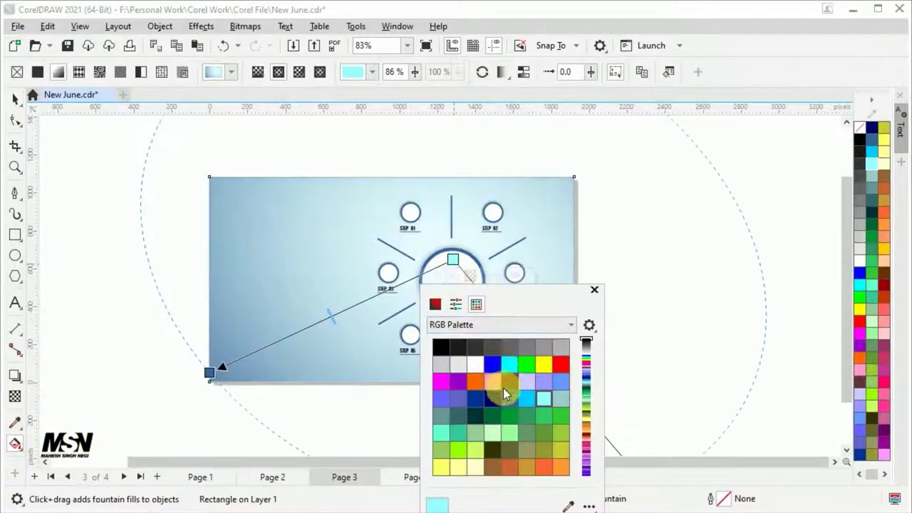
click(492, 364)
click(526, 399)
click(595, 289)
click(499, 278)
click(209, 372)
- Draw a white circle about 112 px across on the empty half of the page and set its outline to 1.5 pt
key(F7)
scroll(245, 235, up, 2)
drag(226, 211, 284, 268)
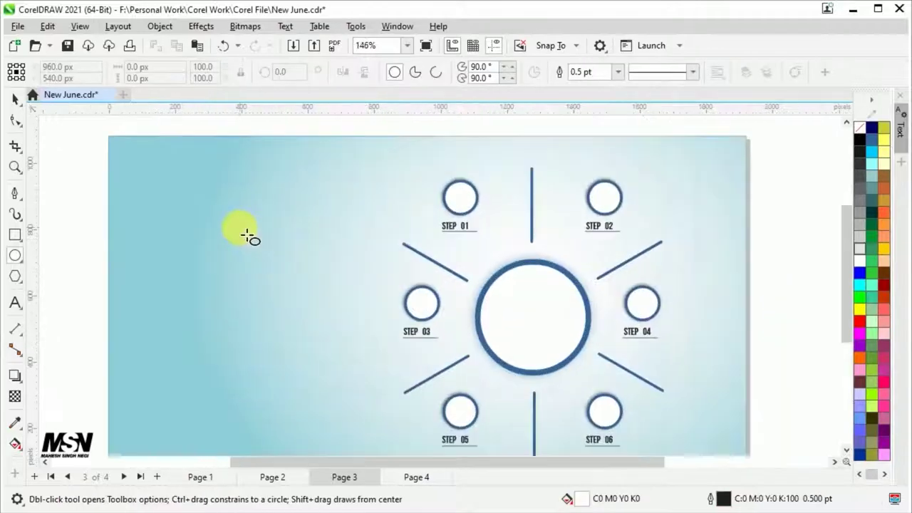
click(619, 71)
click(584, 139)
scroll(285, 263, up, 1)
key(space)
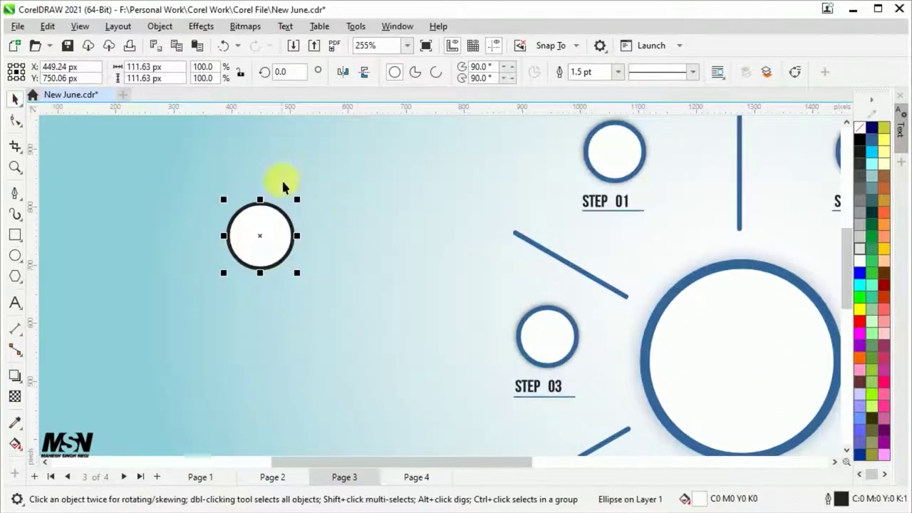
- Draw a narrow rectangle and rotate it into a slanted handle at the circle's lower-left edge
scroll(260, 238, up, 4)
key(F6)
mouse_move(254, 235)
mouse_down()
mouse_move(295, 349)
mouse_move(276, 322)
mouse_up()
key(space)
click(265, 285)
drag(279, 230, 312, 268)
- Round the handle rectangle's corners fully so both ends are semicircular
scroll(242, 262, up, 1)
click(15, 120)
mouse_move(206, 330)
mouse_down()
mouse_move(215, 324)
mouse_move(204, 328)
mouse_up()
scroll(203, 327, up, 1)
scroll(271, 204, up, 1)
scroll(195, 220, up, 1)
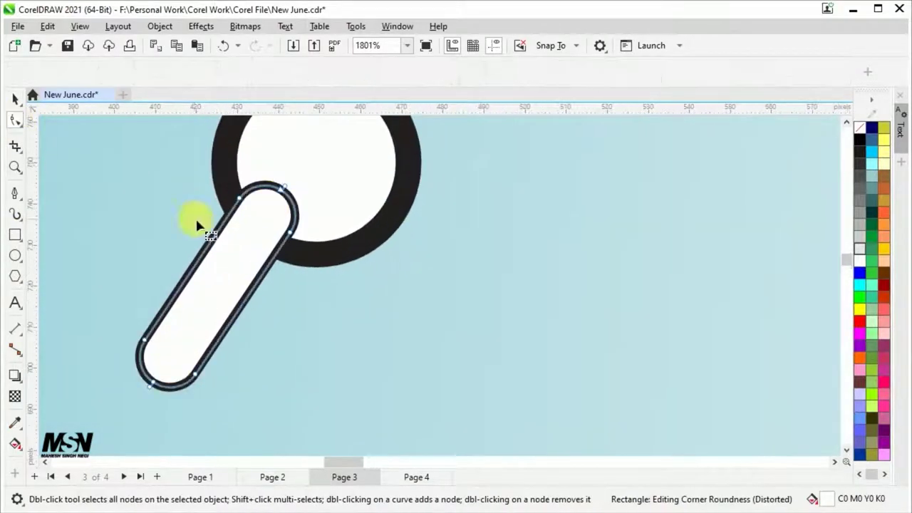
- Convert the rounded handle to curves and taper it towards the circle by narrowing its upper end
scroll(258, 208, up, 1)
key(ctrl+q)
scroll(260, 214, up, 1)
drag(243, 201, 293, 227)
scroll(293, 227, down, 3)
- Weld the tapered handle and the circle into a single magnifying-glass outline
double_click(15, 99)
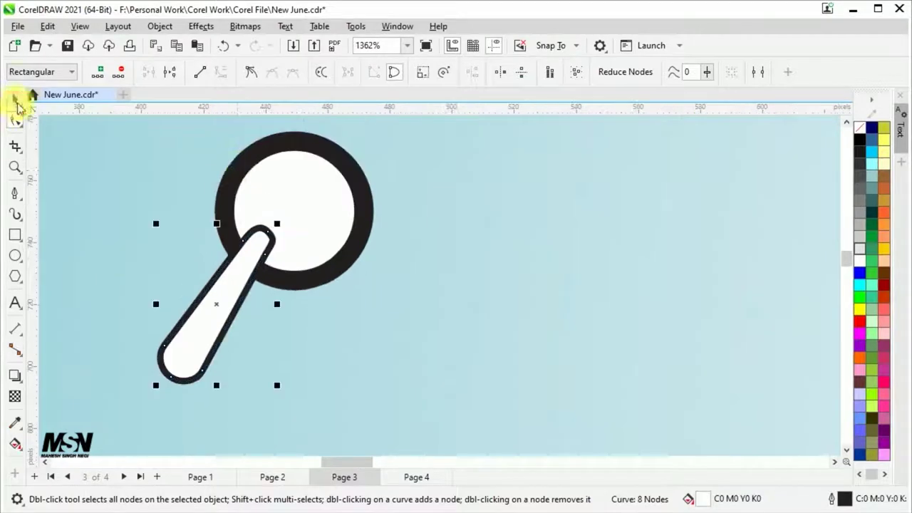
click(429, 73)
key(F10)
scroll(238, 336, up, 2)
drag(246, 333, 559, 230)
scroll(223, 345, down, 3)
- Place the magnifying glass inside the STEP 01 circle, scaled to 56% with a 0.75 pt outline
key(space)
scroll(223, 345, down, 2)
scroll(570, 214, up, 3)
scroll(473, 304, up, 2)
shift+click(523, 318)
click(523, 318)
click(450, 77)
scroll(470, 285, up, 2)
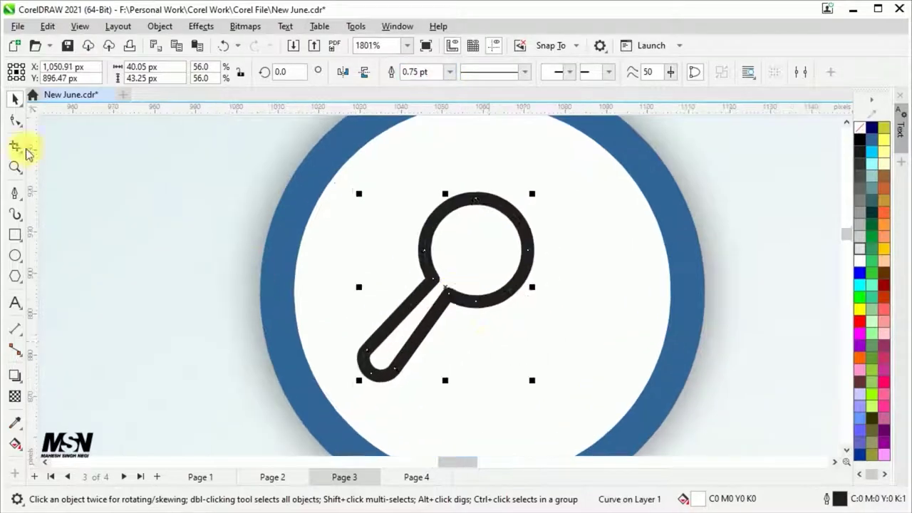
- Draw a small bar beneath the magnifying glass and add a taller bar of about 6.4 × 27.7 px beside it
click(15, 120)
scroll(354, 403, down, 5)
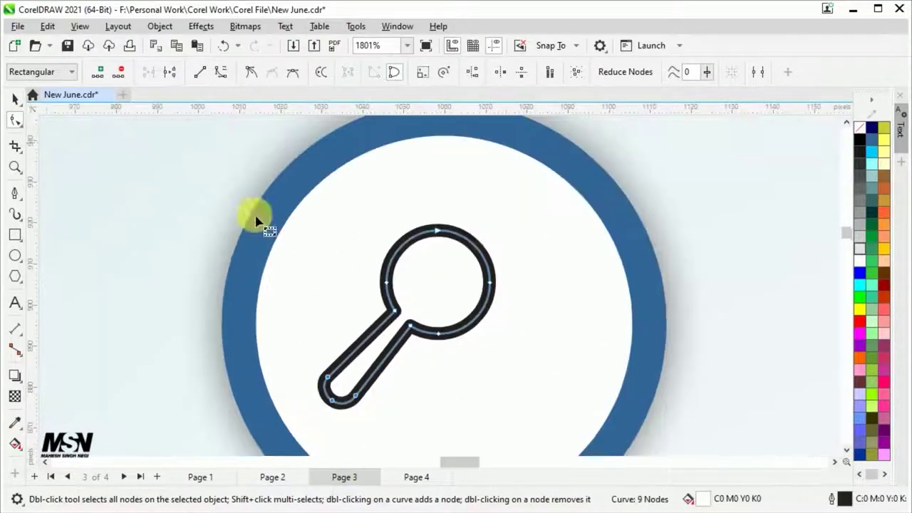
key(space)
click(15, 234)
scroll(396, 342, up, 5)
drag(384, 301, 406, 390)
scroll(414, 398, up, 2)
click(15, 100)
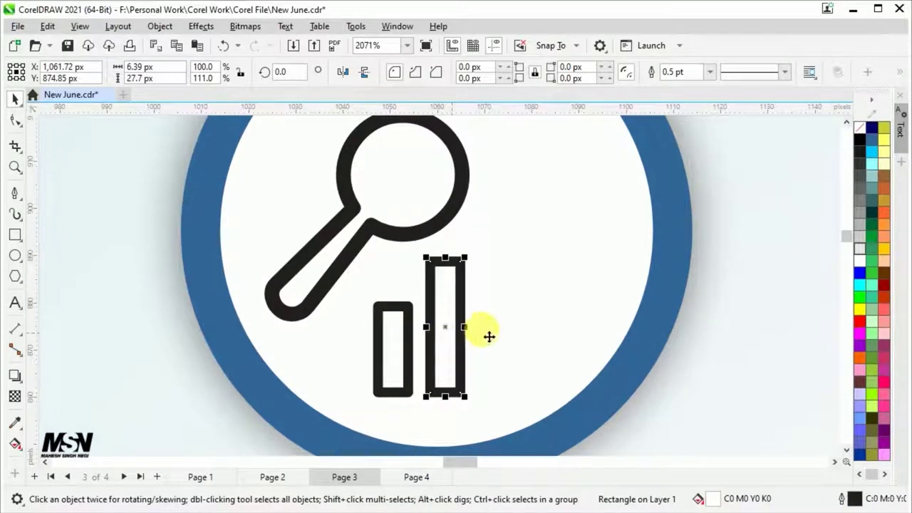
- Complete the bar chart with a medium-height third bar and a horizontal baseline about 48 px long
drag(325, 387, 560, 387)
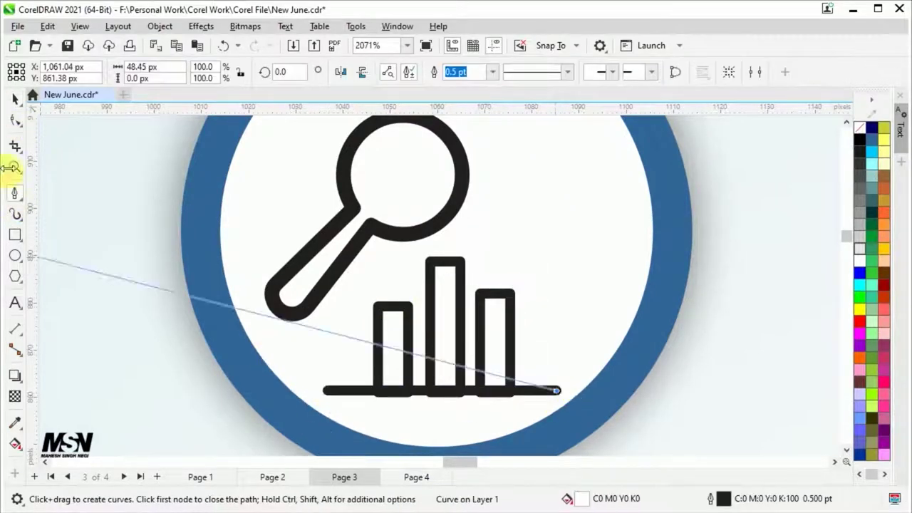
key(space)
scroll(442, 406, up, 2)
scroll(423, 379, down, 7)
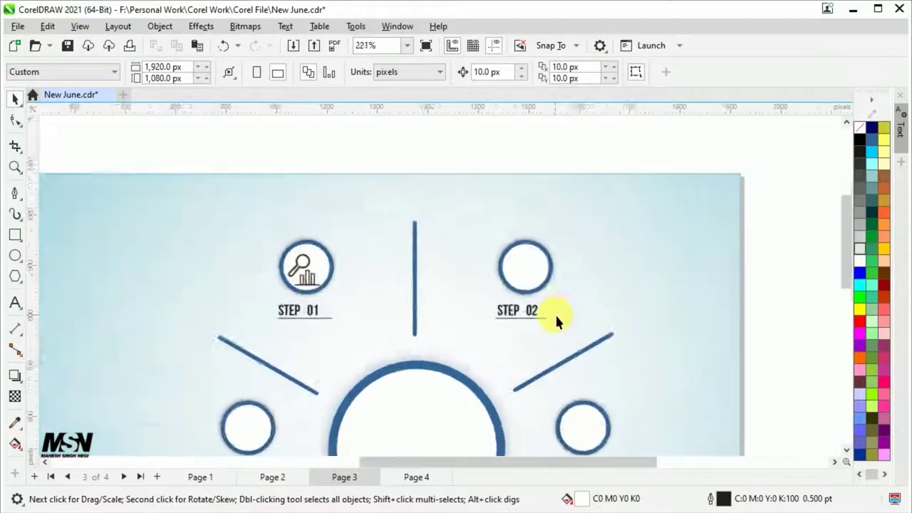
- Insert the circled telephone-receiver glyph from the Wingdings font beside the STEP 02 circle
scroll(560, 313, up, 2)
click(15, 303)
key(ctrl+F11)
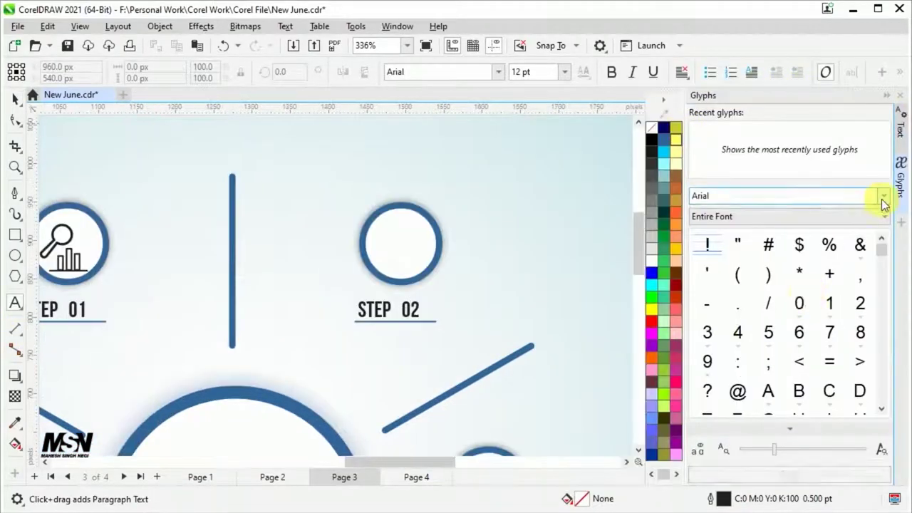
click(884, 195)
scroll(771, 290, down, 1)
click(741, 195)
text(w)
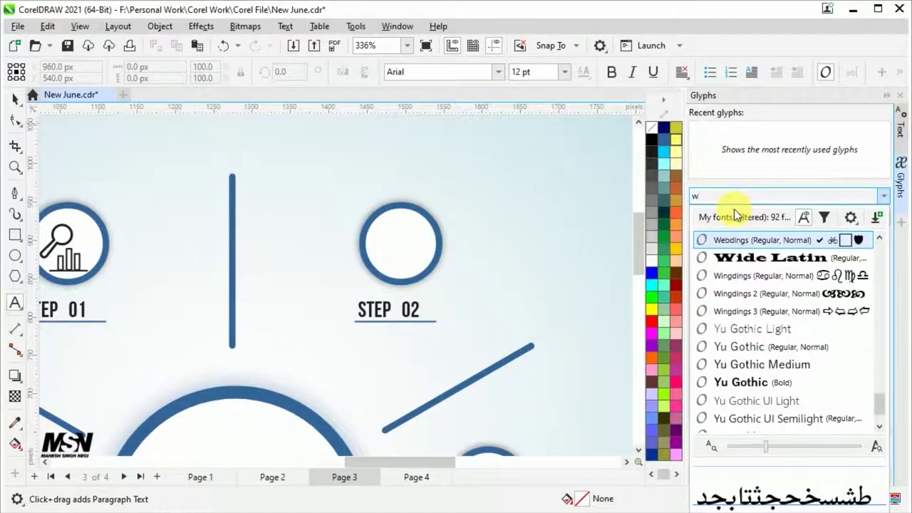
click(763, 275)
drag(757, 283, 547, 273)
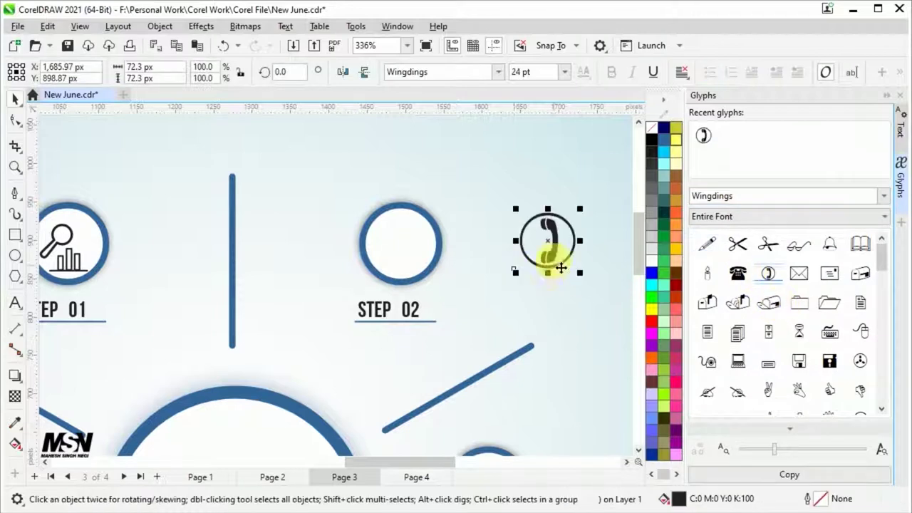
- Insert the Wingdings airplane glyph below the STEP 02 label
drag(884, 257, 882, 281)
drag(594, 351, 465, 346)
drag(882, 288, 871, 402)
- Examine the other Wingdings glyph sets, including Wingdings 3, for further icons
click(884, 196)
click(798, 315)
click(883, 196)
click(859, 316)
scroll(878, 385, down, 2)
scroll(782, 273, up, 10)
click(882, 194)
click(878, 295)
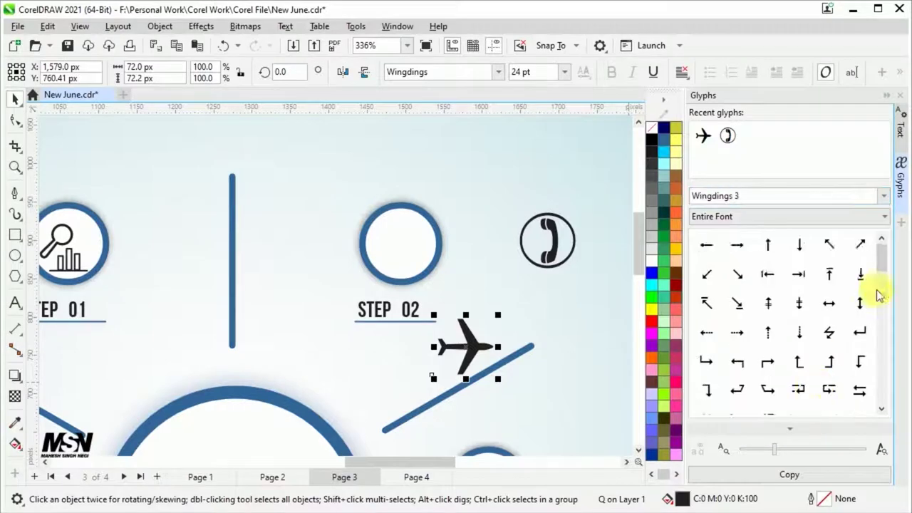
- Insert the envelope, money bag and Americas globe glyphs from the Webdings font near STEP 02
click(883, 196)
click(843, 296)
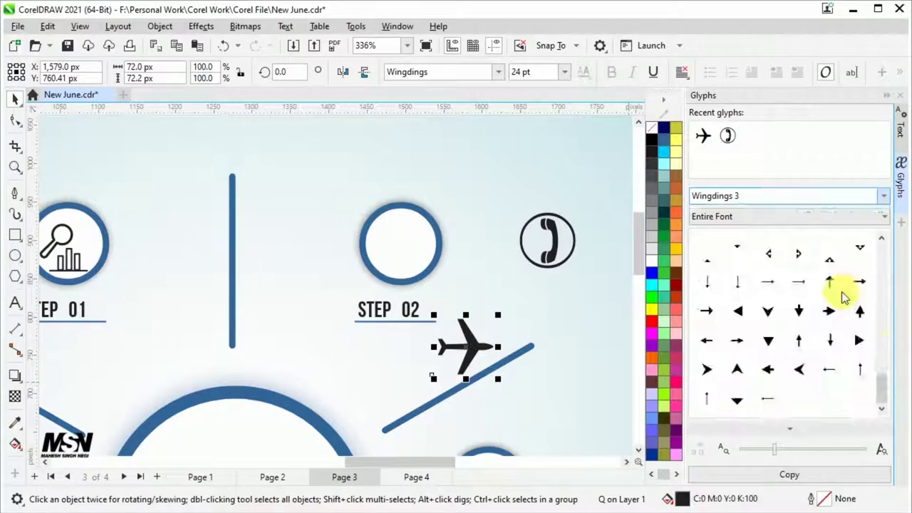
scroll(882, 390, down, 1)
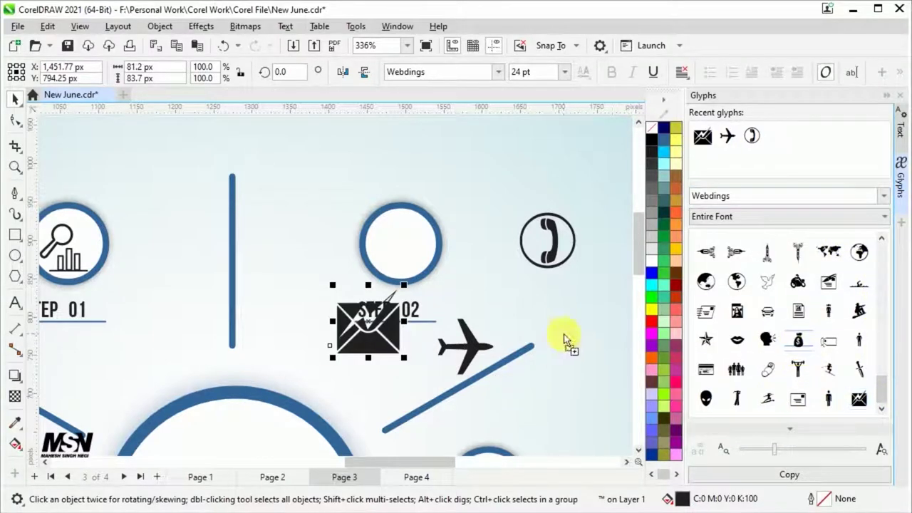
scroll(882, 385, up, 1)
drag(883, 381, 879, 240)
click(899, 95)
scroll(373, 254, down, 3)
scroll(464, 281, up, 1)
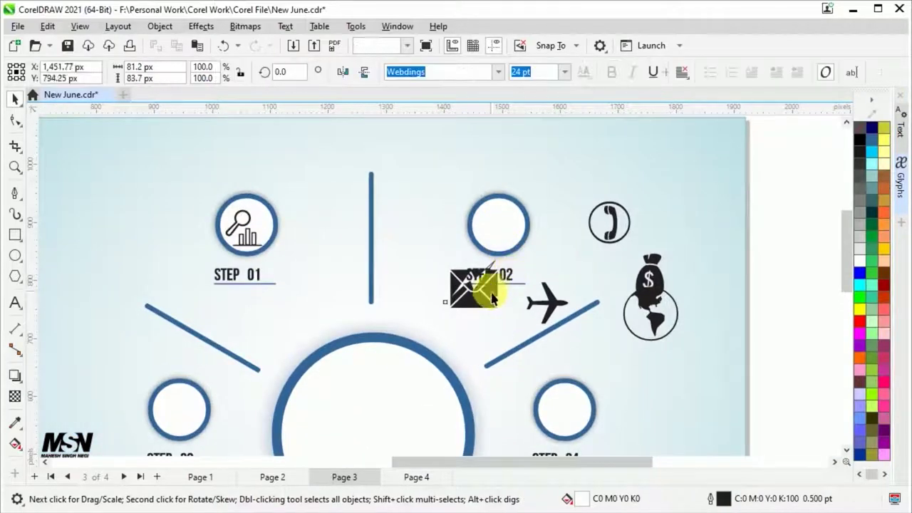
- Move the telephone glyph into the STEP 02 circle
drag(606, 218, 489, 213)
scroll(495, 213, up, 3)
scroll(382, 171, down, 2)
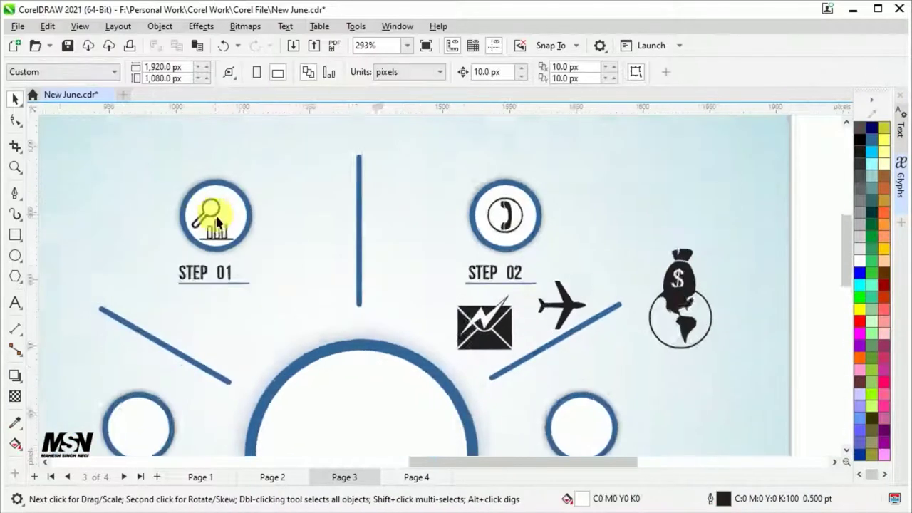
scroll(456, 235, up, 1)
scroll(523, 287, down, 3)
scroll(523, 287, up, 1)
- Move the envelope glyph into the STEP 03 circle and scale it down to fit
drag(445, 226, 242, 317)
scroll(242, 319, up, 3)
drag(292, 343, 242, 284)
scroll(579, 192, down, 3)
scroll(563, 215, up, 1)
- Move the airplane glyph into the STEP 04 circle and scale it down to fit
drag(552, 161, 570, 267)
scroll(598, 323, up, 3)
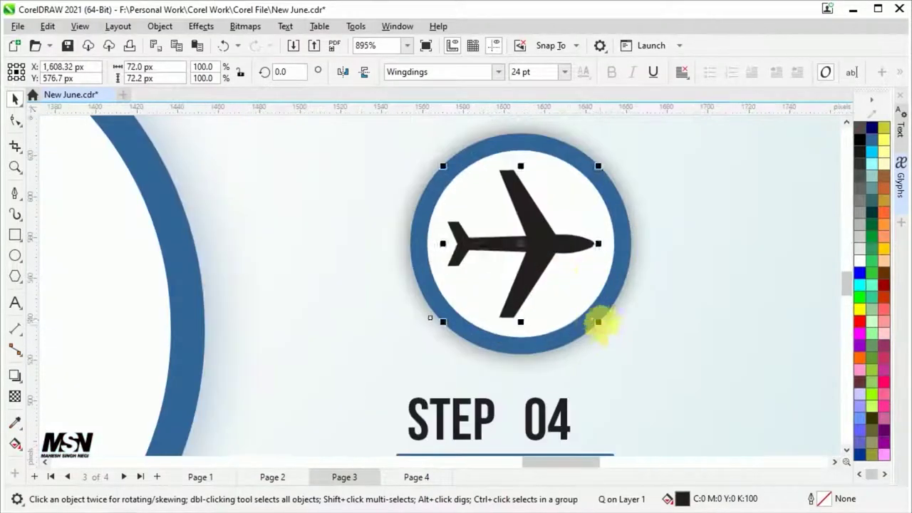
scroll(589, 341, down, 4)
- Move the money bag glyph into the STEP 05 circle and scale it down to fit
drag(387, 322, 301, 368)
scroll(302, 368, up, 4)
drag(326, 421, 285, 388)
scroll(209, 367, down, 4)
- Move the globe glyph into the STEP 06 circle and scale it down to fit
drag(538, 160, 436, 346)
scroll(436, 346, up, 3)
drag(509, 417, 484, 388)
click(264, 261)
scroll(401, 245, down, 4)
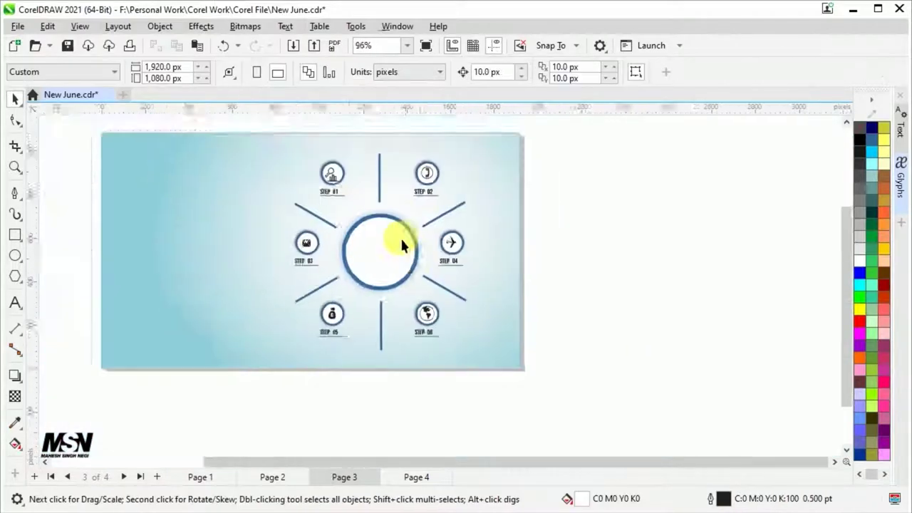
- Save the document
scroll(400, 235, up, 3)
scroll(329, 170, up, 1)
scroll(290, 312, down, 4)
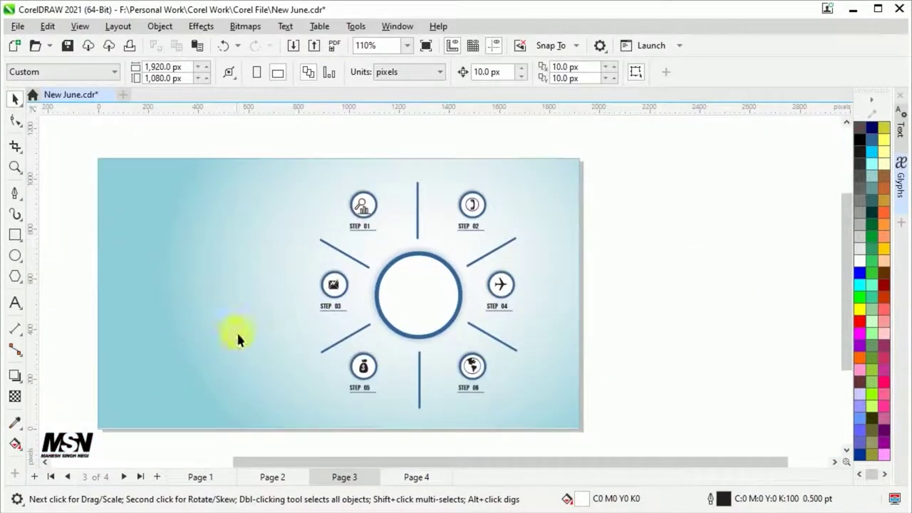
scroll(569, 312, up, 5)
scroll(680, 357, down, 5)
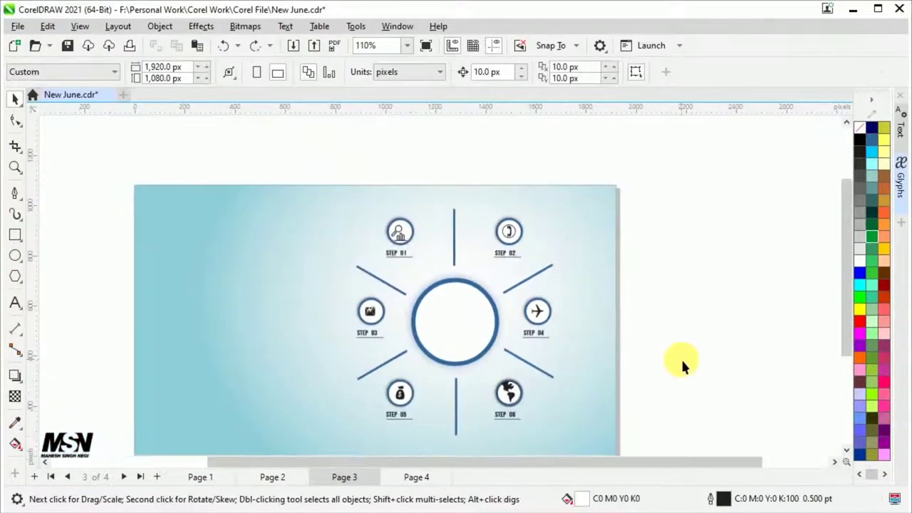
scroll(534, 306, up, 5)
key(ctrl+s)
- Recolour the STEP 04 airplane icon green and sample that green with the Color Eyedropper
click(532, 292)
scroll(530, 287, down, 1)
key(Escape)
click(14, 423)
click(531, 288)
- Apply the sampled green to the icons in the other five step circles
scroll(86, 288, up, 8)
click(86, 289)
scroll(666, 142, down, 4)
click(666, 143)
scroll(377, 153, up, 3)
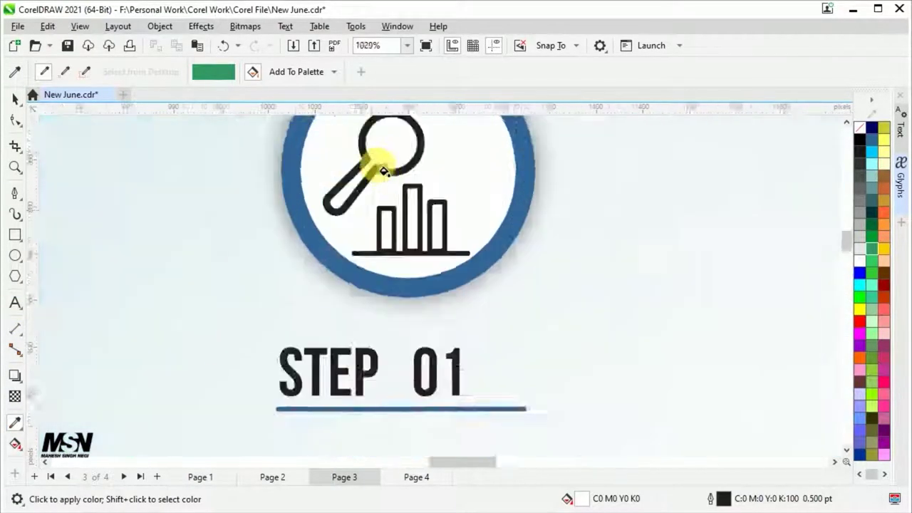
click(377, 153)
scroll(434, 254, up, 2)
scroll(317, 210, down, 4)
scroll(344, 432, up, 2)
click(343, 432)
scroll(546, 349, up, 2)
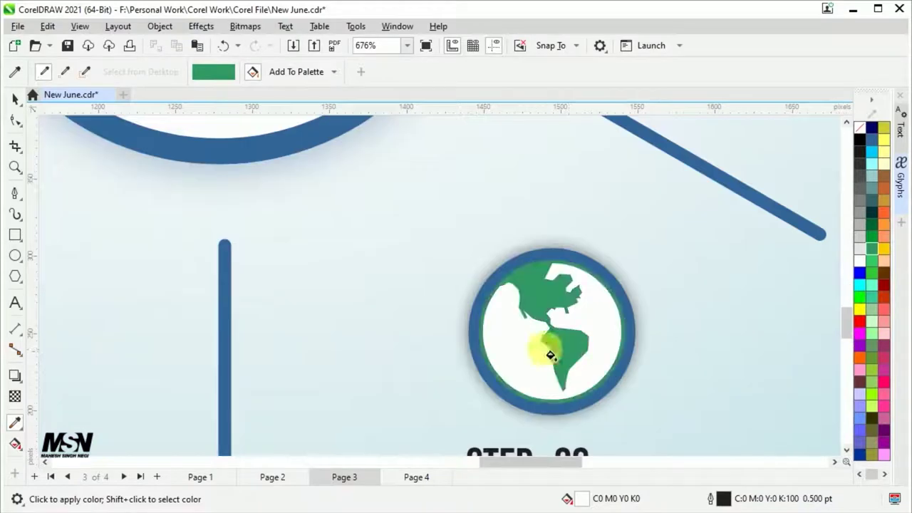
key(space)
click(592, 346)
scroll(412, 303, down, 4)
key(Escape)
scroll(549, 409, down, 4)
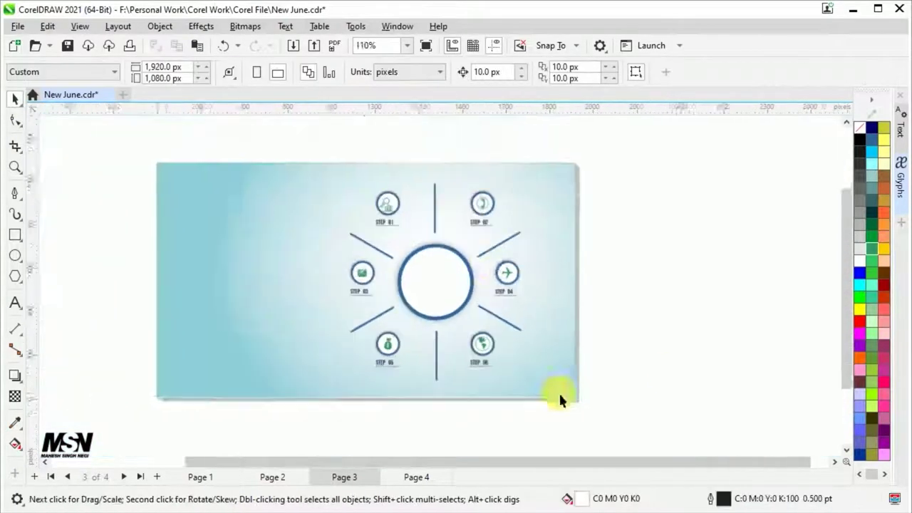
- Insert the smiley face glyph from the Wingdings font beside the page
click(901, 172)
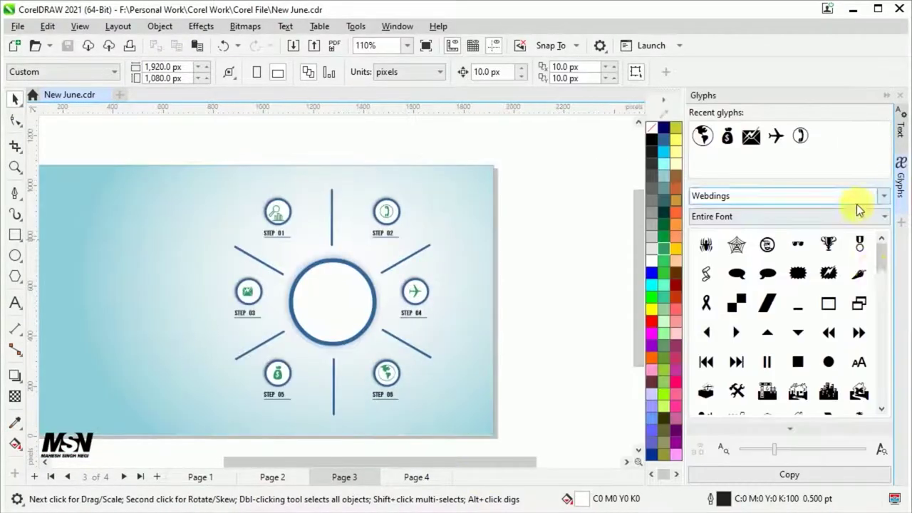
drag(883, 267, 881, 401)
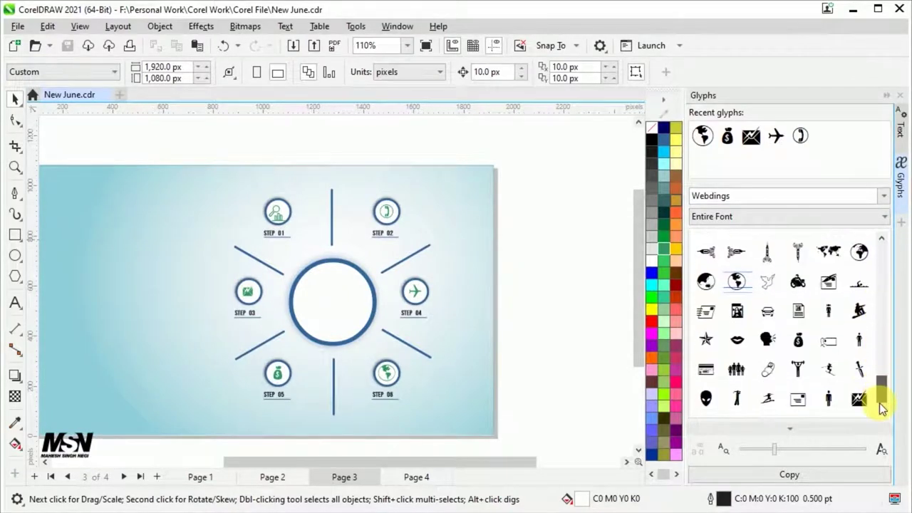
click(883, 195)
click(859, 260)
click(883, 195)
click(881, 269)
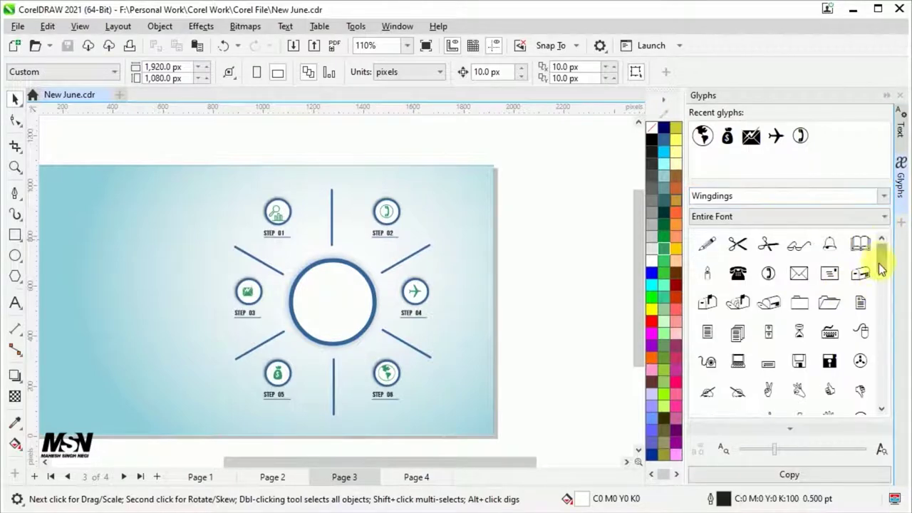
drag(882, 278, 882, 414)
double_click(860, 279)
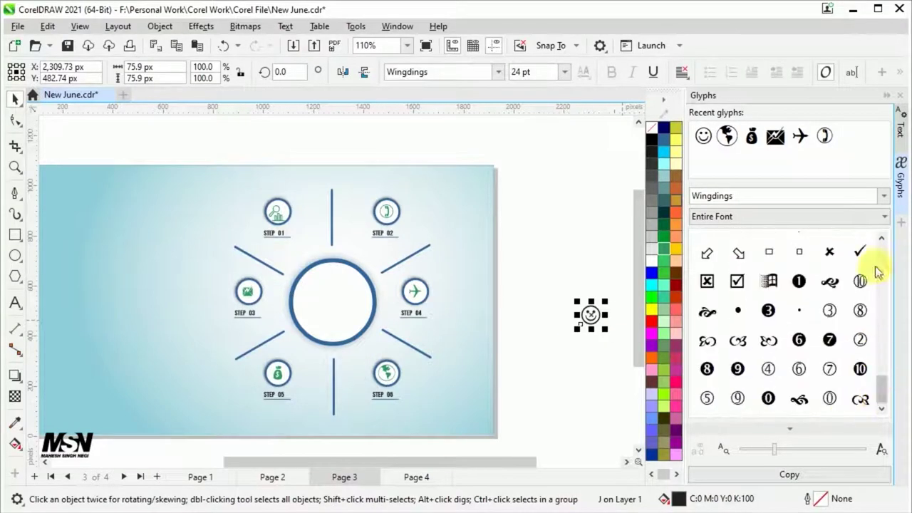
click(886, 94)
- Centre the smiley in the large central circle at about 207 px and apply the icons' green to it
scroll(492, 361, up, 2)
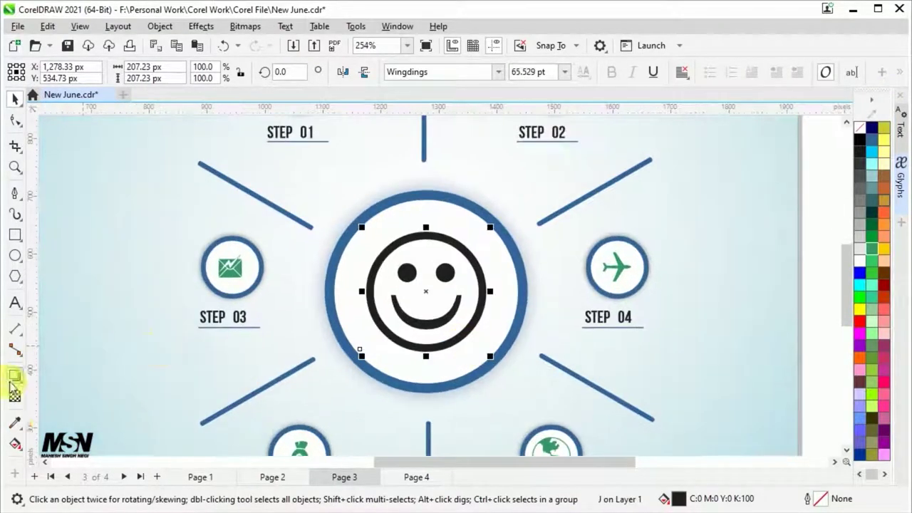
click(14, 422)
scroll(590, 261, up, 2)
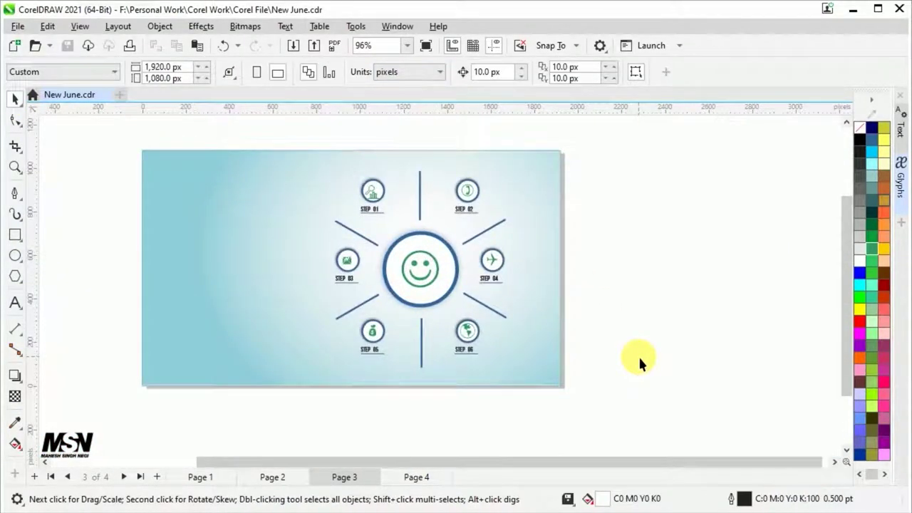
click(616, 368)
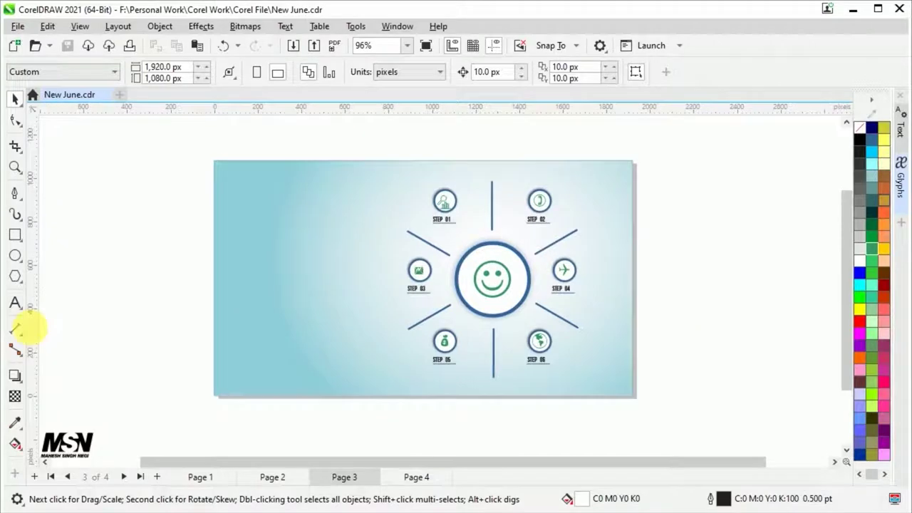
- Add the stacked Arial titles "Information" and "Design" on the page's empty half, with "Design" bold and enlarged to 33.283 pt
click(15, 303)
click(255, 218)
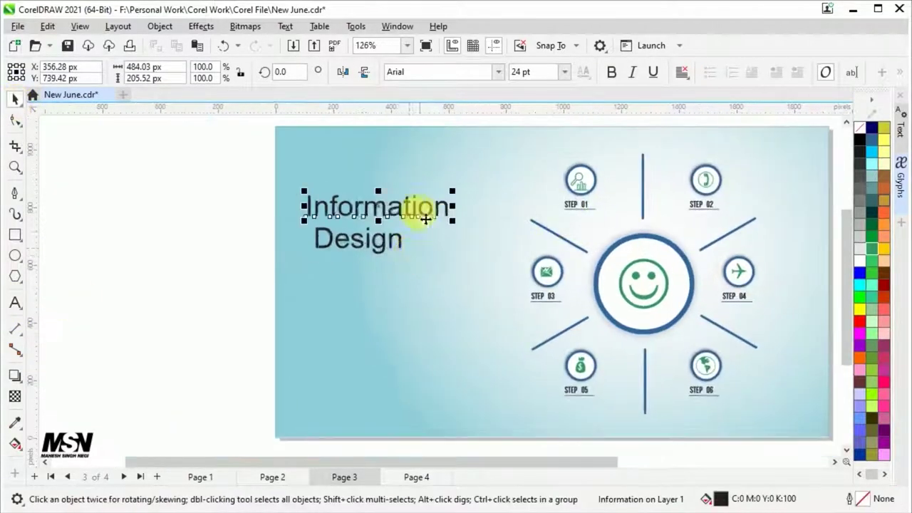
scroll(371, 304, up, 1)
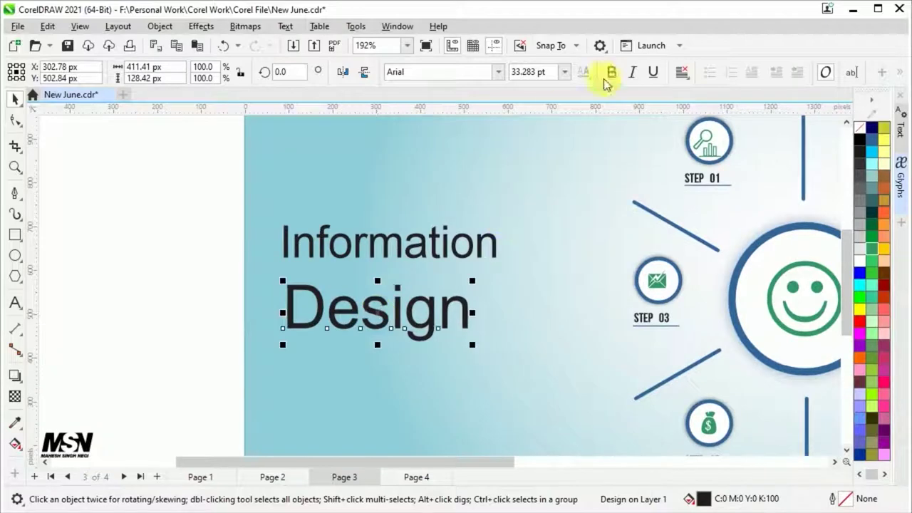
click(609, 73)
- Set both title words in Helvetica Neue and change their case to all capitals
click(473, 250)
shift+click(456, 306)
scroll(460, 215, up, 4)
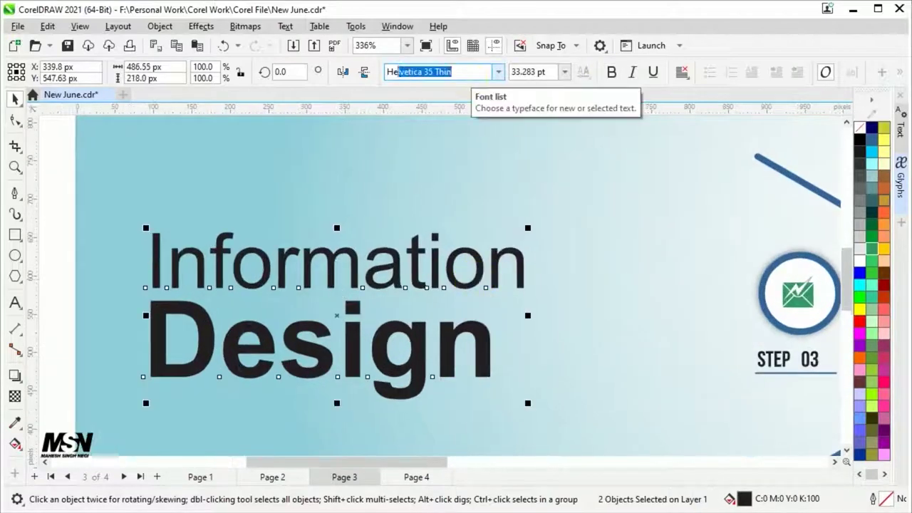
click(498, 71)
mouse_move(483, 155)
click(643, 209)
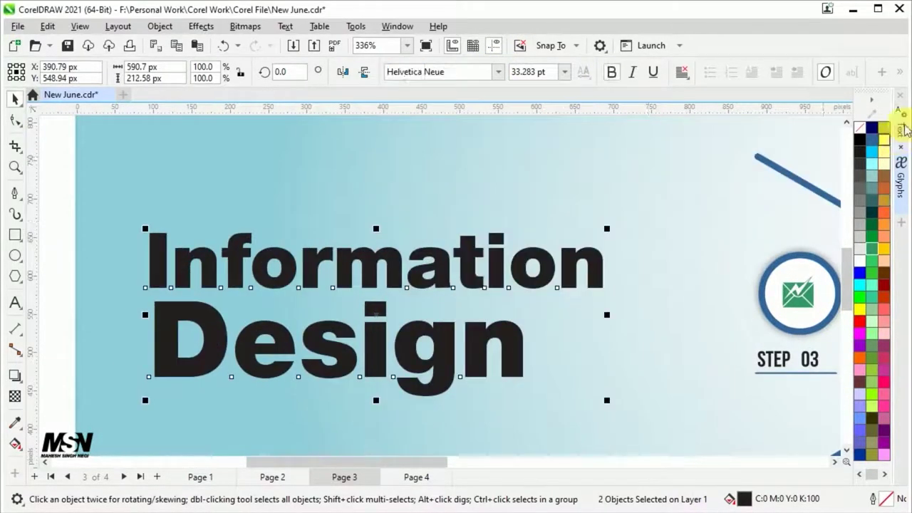
click(901, 128)
click(737, 316)
- Scale down "INFORMATION" and reduce "DESIGN" to 25.5 pt, stacking the two words closely with their left edges aligned
scroll(90, 319, down, 2)
click(510, 291)
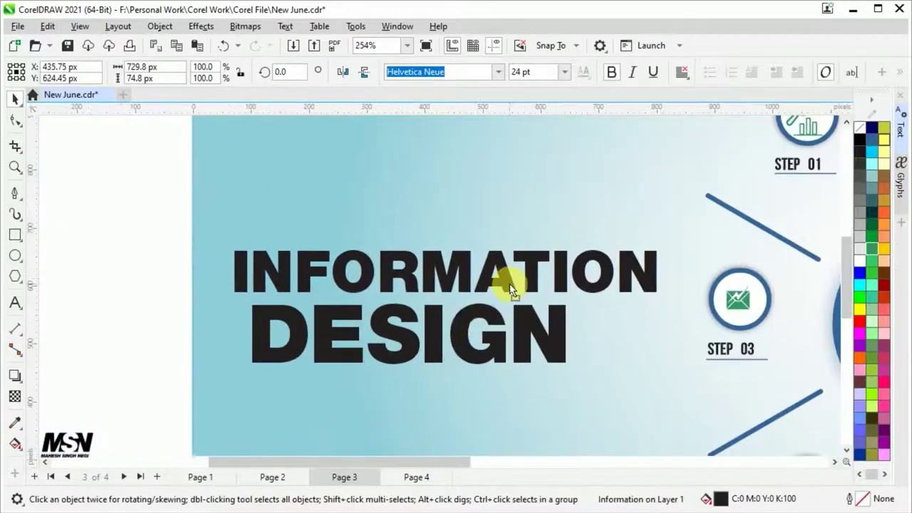
scroll(510, 290, down, 2)
drag(518, 299, 495, 287)
click(376, 321)
scroll(285, 332, up, 1)
scroll(349, 361, down, 5)
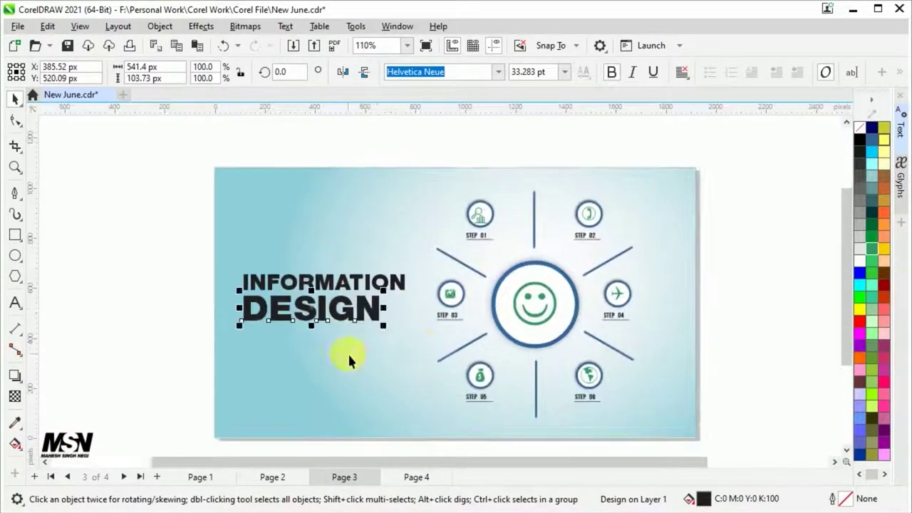
scroll(320, 314, up, 5)
drag(417, 329, 397, 350)
drag(300, 313, 267, 302)
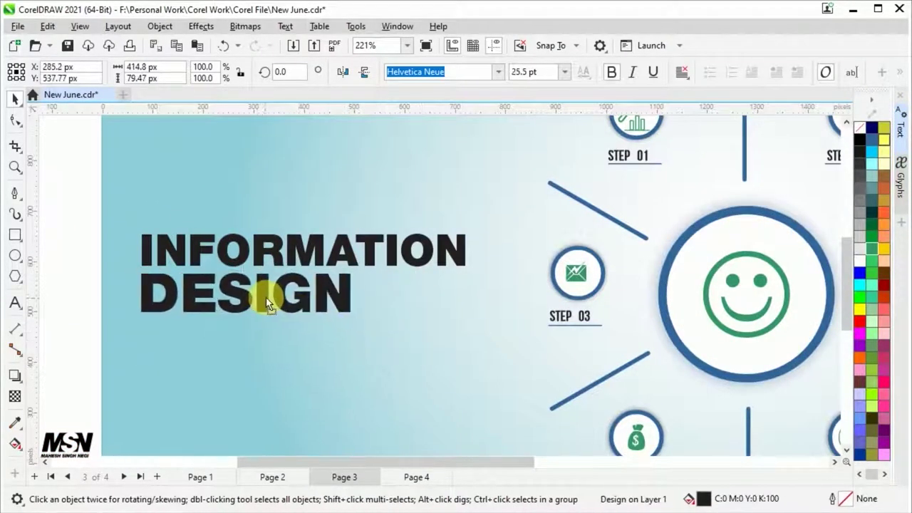
- Reduce "DESIGN" to 15.24 pt with wide letter spacing and align its right edge with "INFORMATION"
scroll(267, 302, up, 1)
key(F10)
drag(361, 315, 430, 307)
key(space)
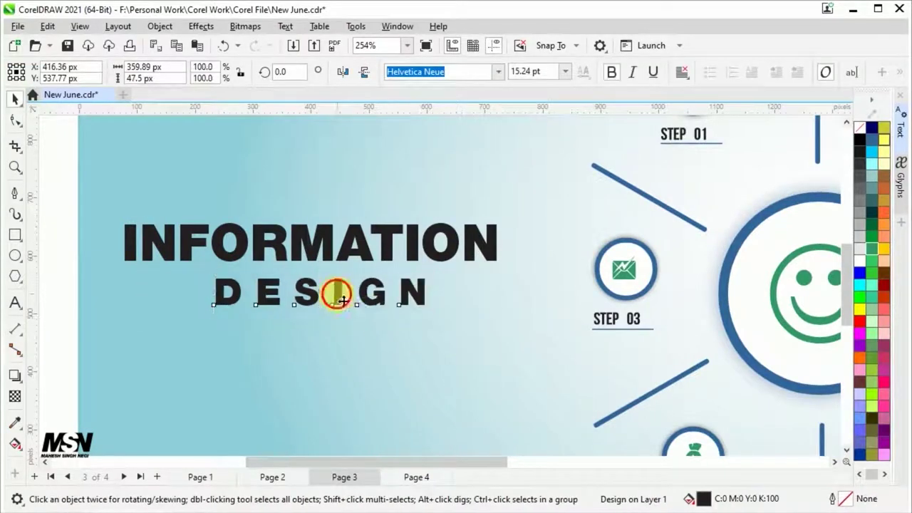
- Draw a 0.5 pt horizontal line about 273 px long in front of "DESIGN" and move the title group down the page
key(p)
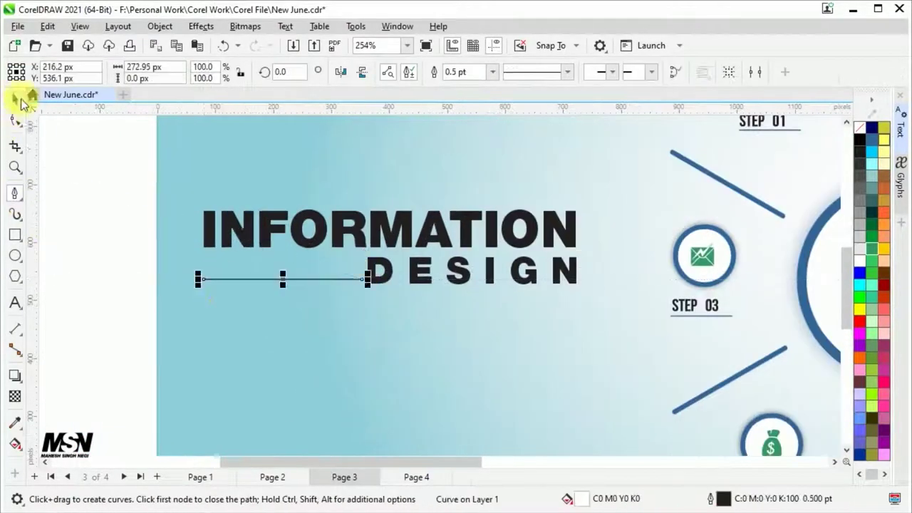
click(12, 100)
scroll(84, 329, down, 4)
drag(126, 209, 356, 262)
scroll(356, 262, up, 1)
drag(320, 258, 313, 295)
- Paste the MSN logo, about 251 px wide, and place it in the page's upper-left corner
scroll(275, 319, down, 3)
key(ctrl+v)
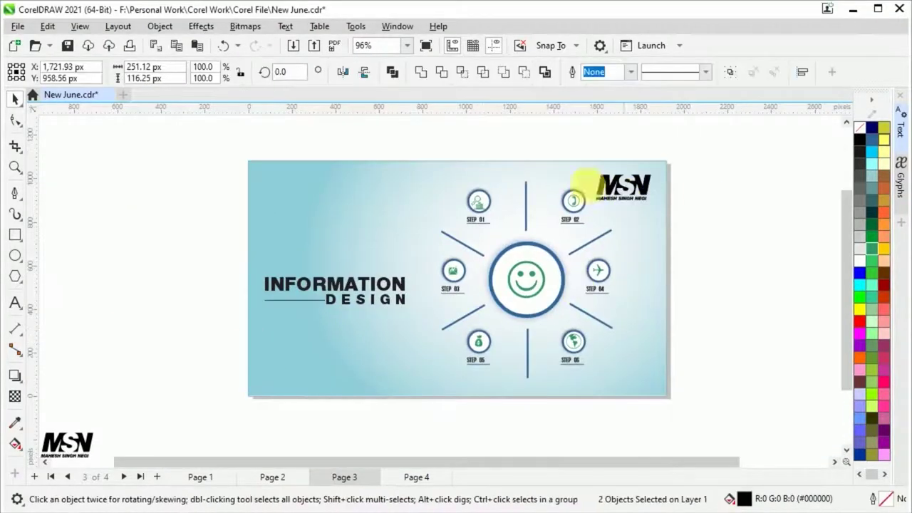
drag(290, 191, 292, 190)
- Align the title with the logo's left edge using a temporary vertical guideline at about 58 px, remove the guideline and save the file
scroll(292, 190, up, 1)
drag(29, 356, 230, 360)
drag(179, 284, 454, 386)
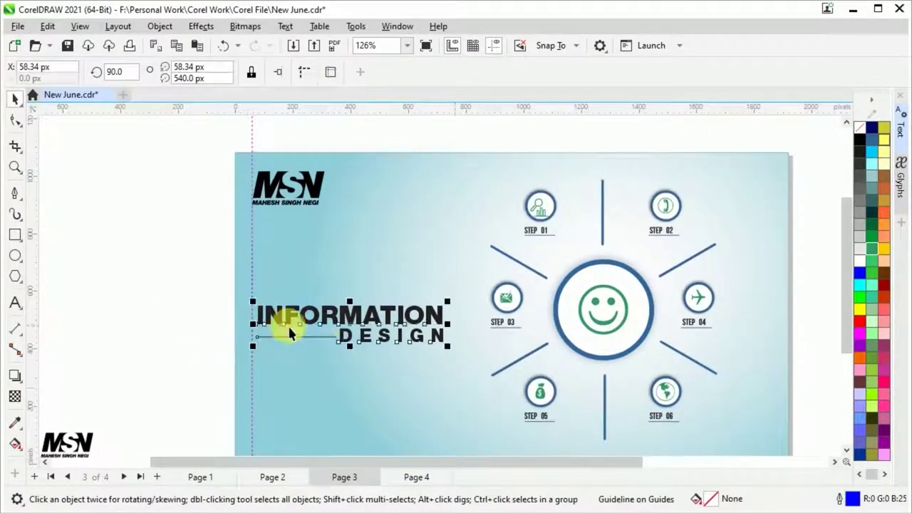
scroll(162, 254, down, 1)
click(218, 362)
key(Delete)
scroll(164, 360, up, 1)
key(ctrl+s)
- Duplicate "INFORMATION" below the title, change the copy's text to "IN" and reduce it to 11.81 pt, left-aligned
click(307, 289)
drag(303, 242, 303, 241)
scroll(303, 241, up, 1)
key(F8)
key(space)
click(284, 222)
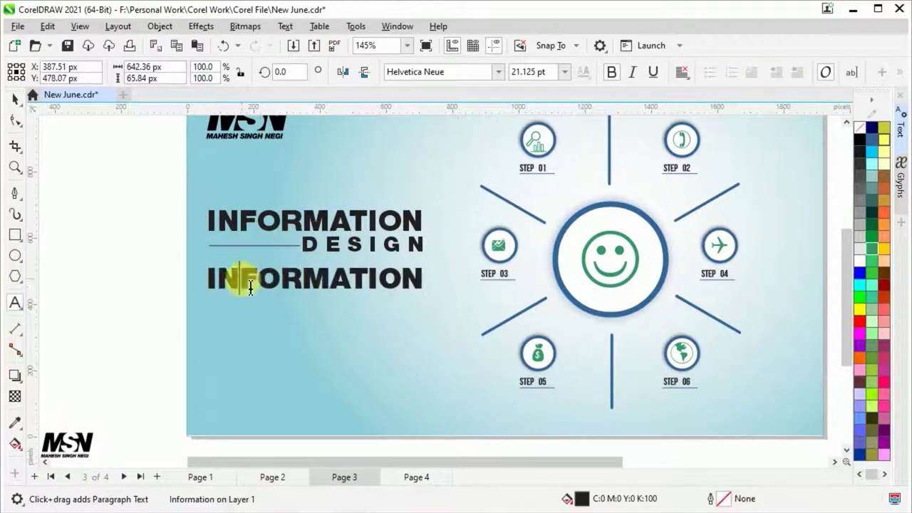
key(space)
scroll(236, 281, up, 2)
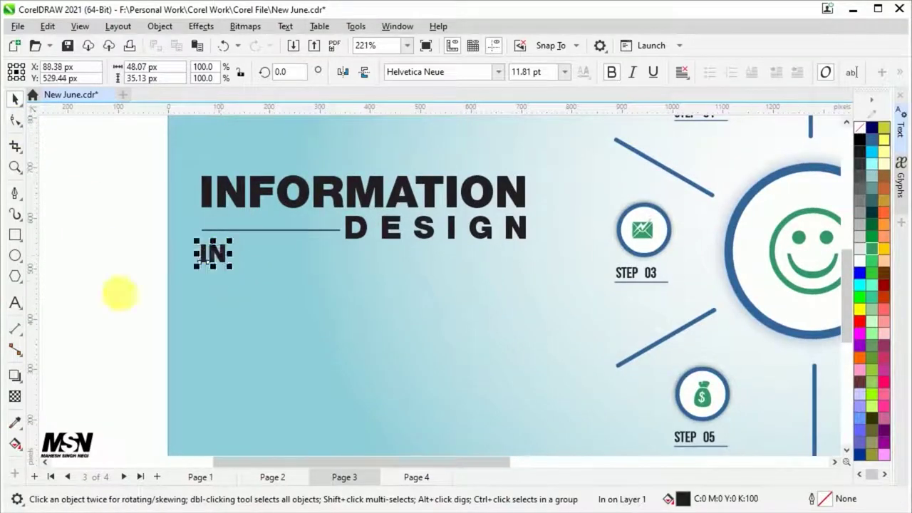
scroll(168, 285, down, 4)
click(126, 313)
- Paste the CorelDRAW Graphics Suite logo image and position it below the word "IN"
scroll(328, 369, down, 2)
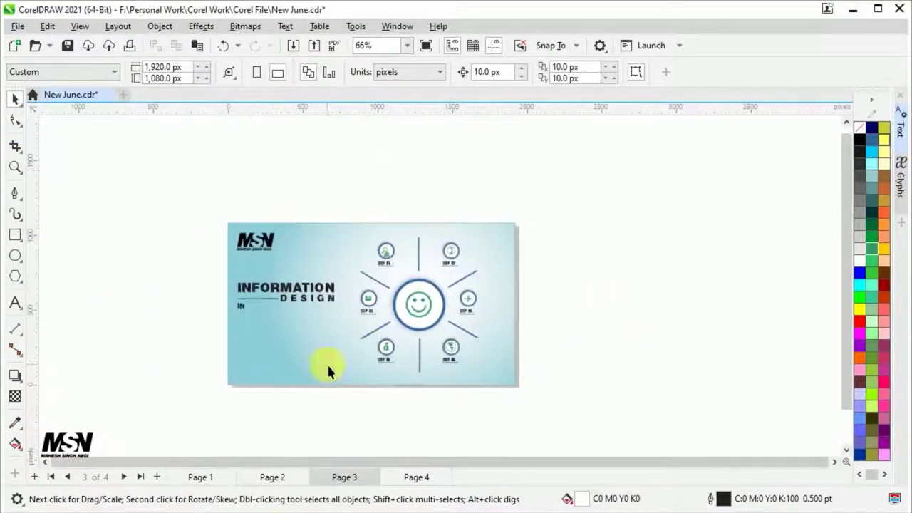
scroll(600, 366, up, 2)
key(ctrl+v)
scroll(277, 343, up, 1)
drag(278, 342, 284, 320)
scroll(284, 321, up, 3)
- Remove the unwanted part of the pasted CorelDRAW logo image with the Eraser tool
right_click(330, 349)
click(281, 440)
scroll(332, 349, up, 3)
click(332, 349)
click(17, 146)
click(32, 197)
click(15, 99)
scroll(260, 211, down, 5)
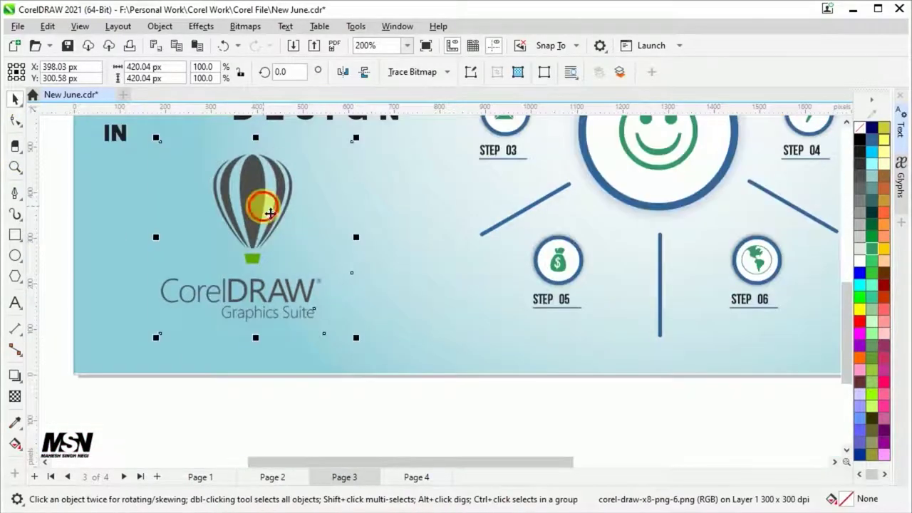
- Darken the CorelDRAW logo image with an image adjustment effect and place it below the title
click(201, 26)
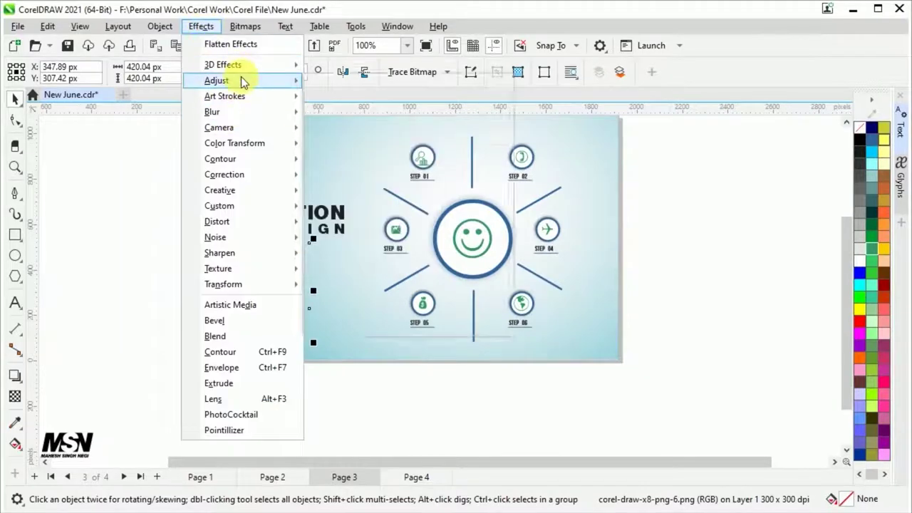
mouse_move(238, 78)
click(335, 140)
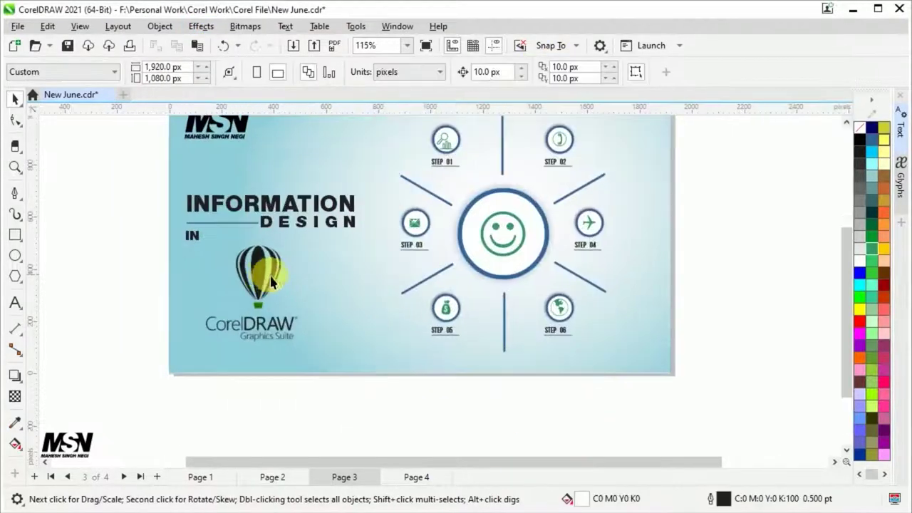
click(254, 277)
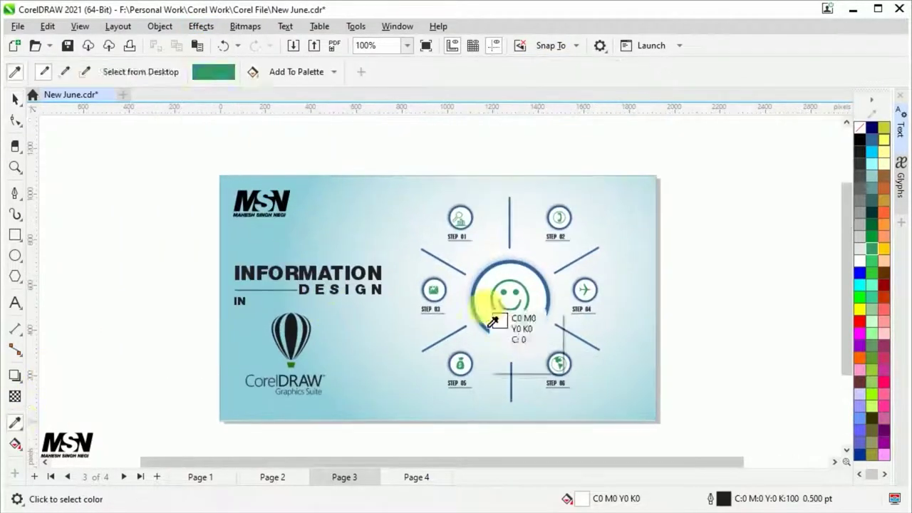
- Apply the central ring's sampled blue to "INFORMATION" and the smiley's sampled green to "DESIGN"
scroll(492, 322, up, 2)
click(362, 275)
shift+click(554, 316)
click(305, 292)
scroll(305, 292, down, 1)
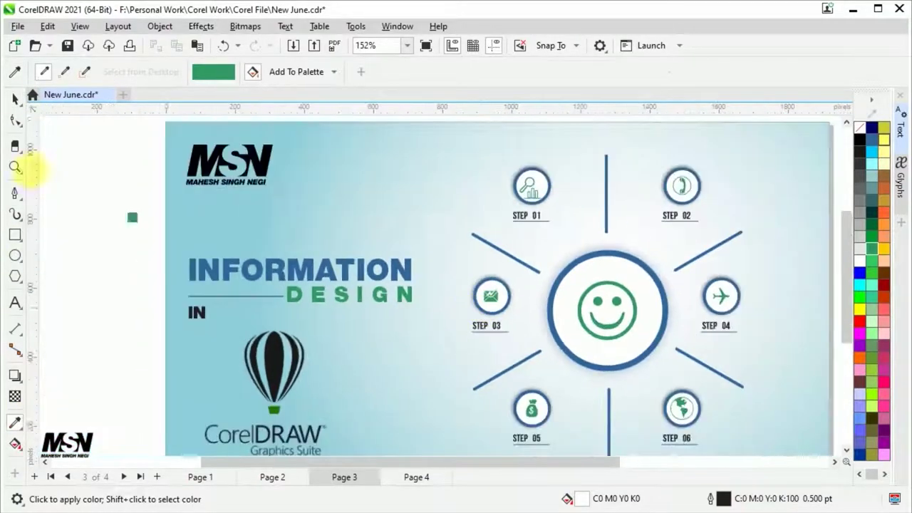
key(space)
scroll(205, 264, down, 2)
scroll(250, 289, up, 6)
click(240, 267)
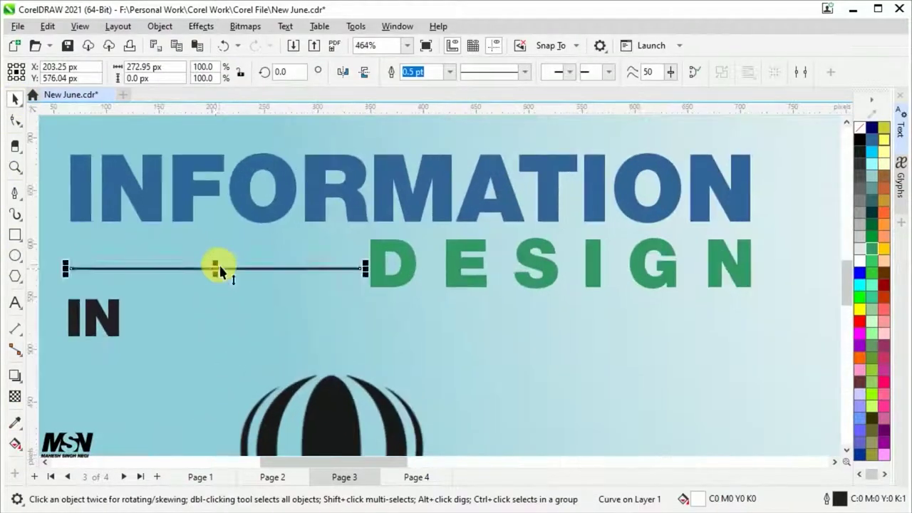
key(Escape)
scroll(228, 278, down, 3)
scroll(213, 234, down, 3)
click(484, 366)
scroll(548, 392, up, 1)
click(769, 382)
scroll(302, 307, down, 1)
- Recentre the background rectangle's elliptical gradient on the central smiley circle and deepen its outer turquoise
click(298, 225)
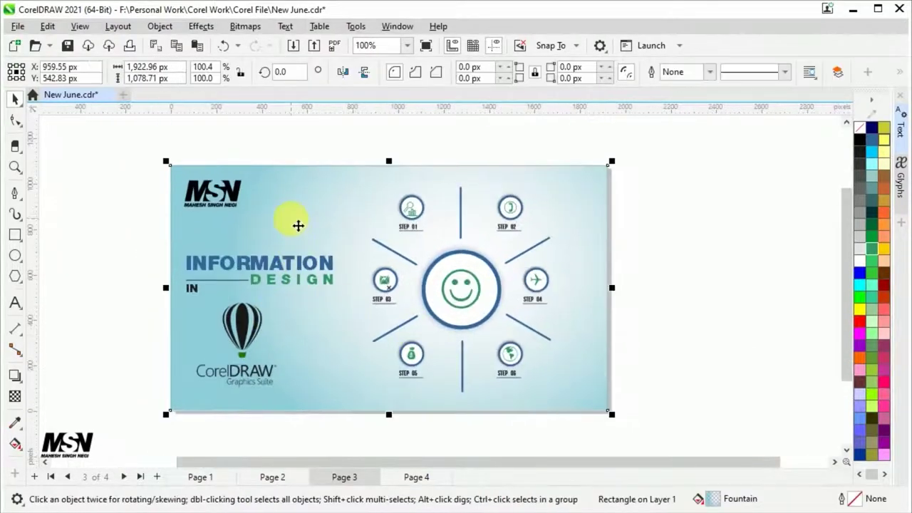
click(16, 445)
drag(340, 427, 328, 427)
click(462, 264)
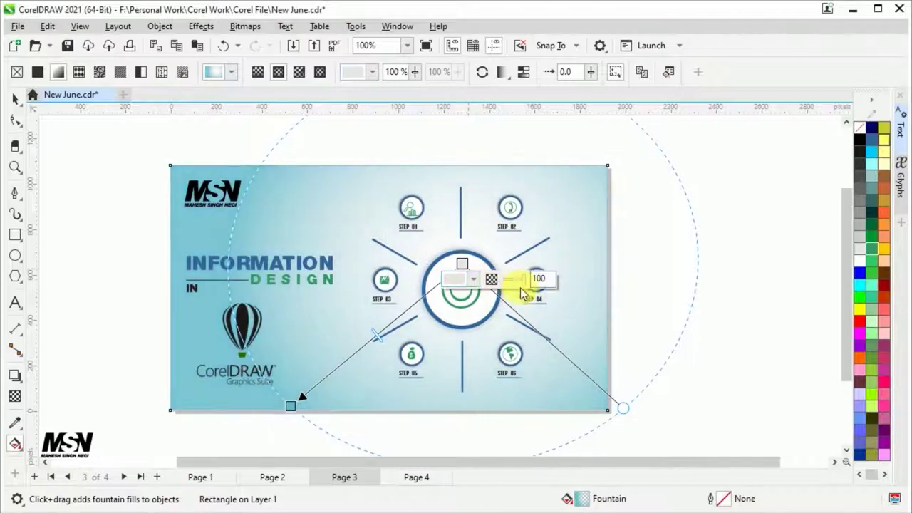
drag(523, 285, 507, 285)
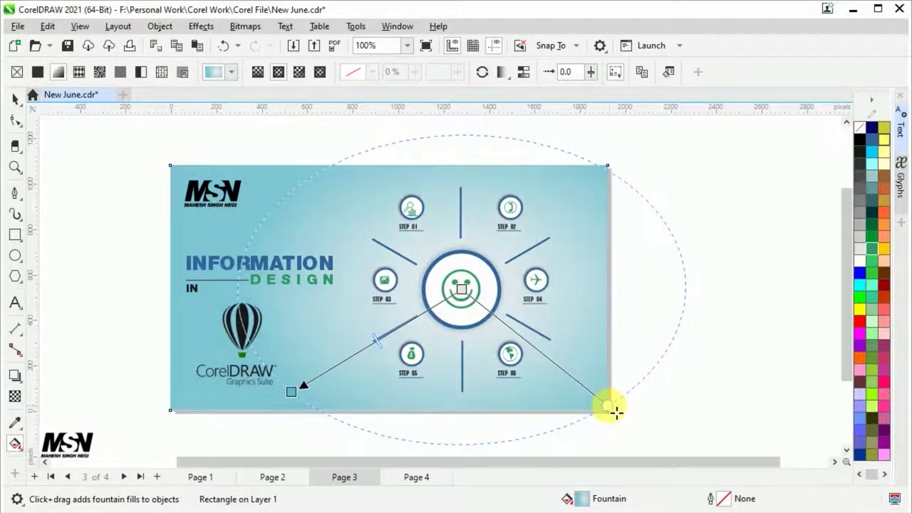
key(space)
- Adjust the outline width of the Step 01 icon's bar chart and apply the sampled green (#339966) to its bars
scroll(410, 214, up, 5)
click(407, 218)
click(630, 72)
click(597, 96)
scroll(413, 291, up, 2)
key(i)
click(451, 254)
scroll(413, 213, down, 3)
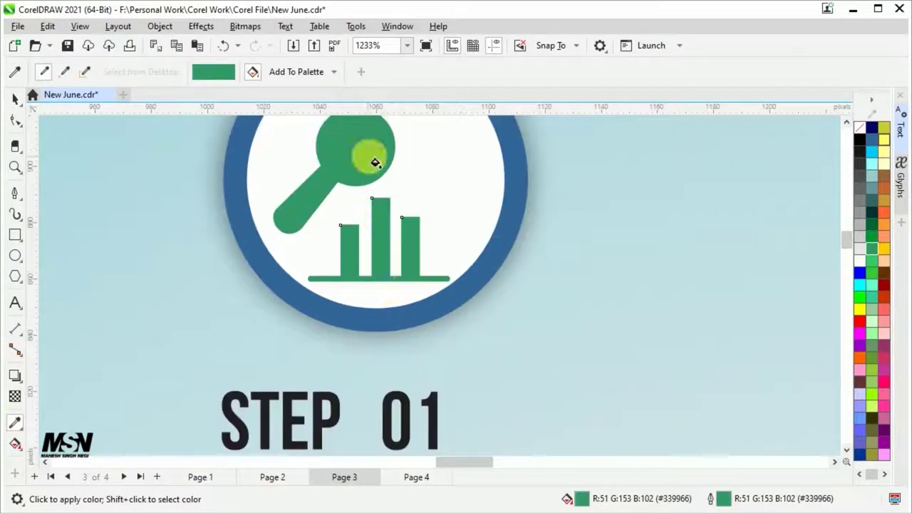
key(space)
- Fit the whole finished infographic in the view, clear the selection and save the file
scroll(508, 276, down, 6)
click(477, 178)
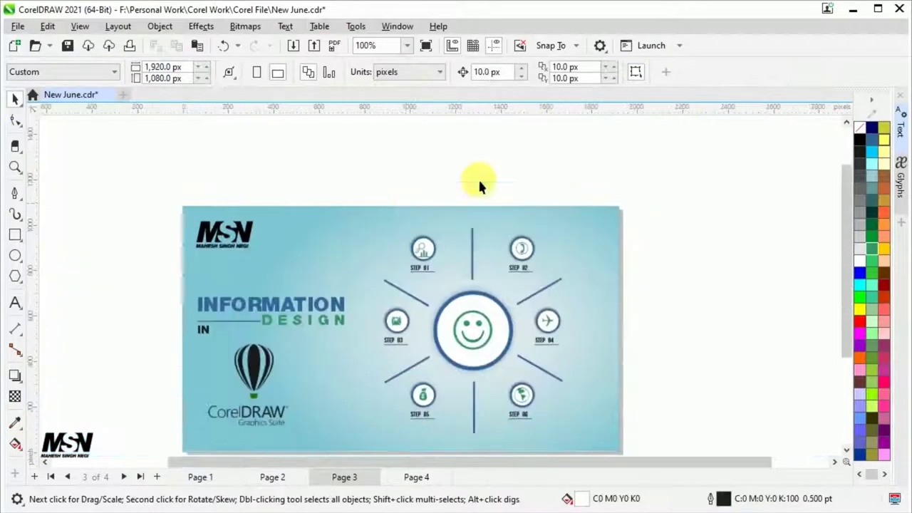
scroll(539, 295, down, 1)
drag(146, 173, 659, 433)
key(shift+F2)
key(Escape)
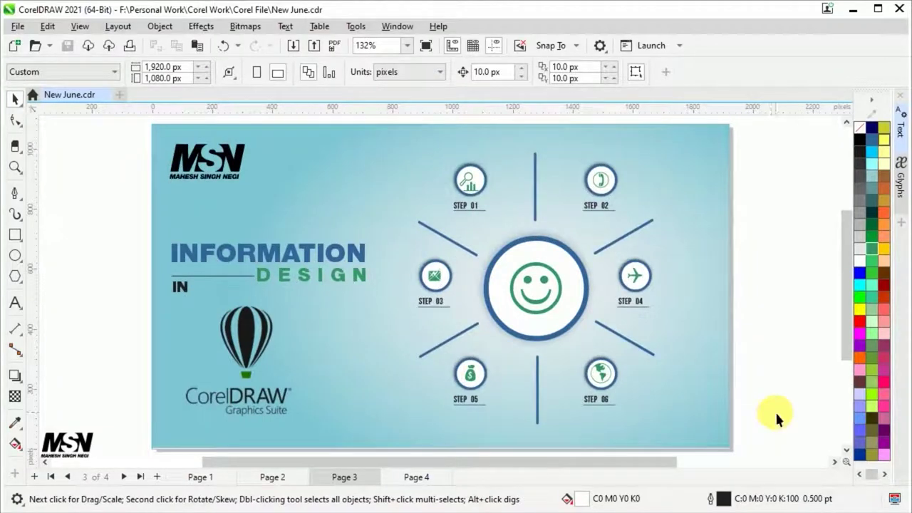